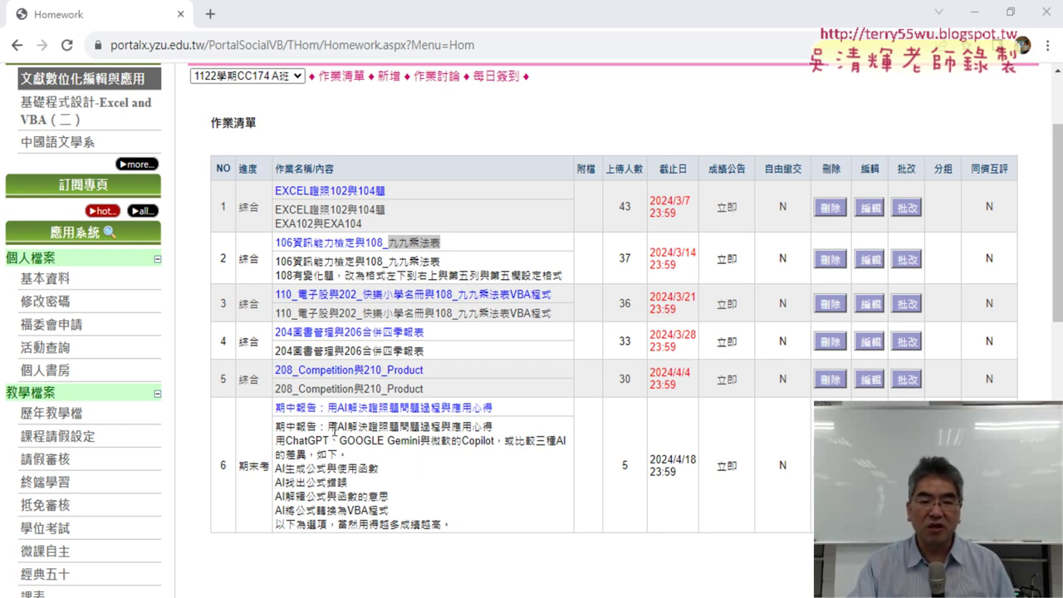
# Step: Highlight the start of the midterm report description and the VBA程式 requirement
pyautogui.moveTo(328, 426)
pyautogui.mouseDown()
pyautogui.moveTo(414, 426)
pyautogui.moveTo(379, 427)
pyautogui.mouseUp()
pyautogui.click(443, 438)
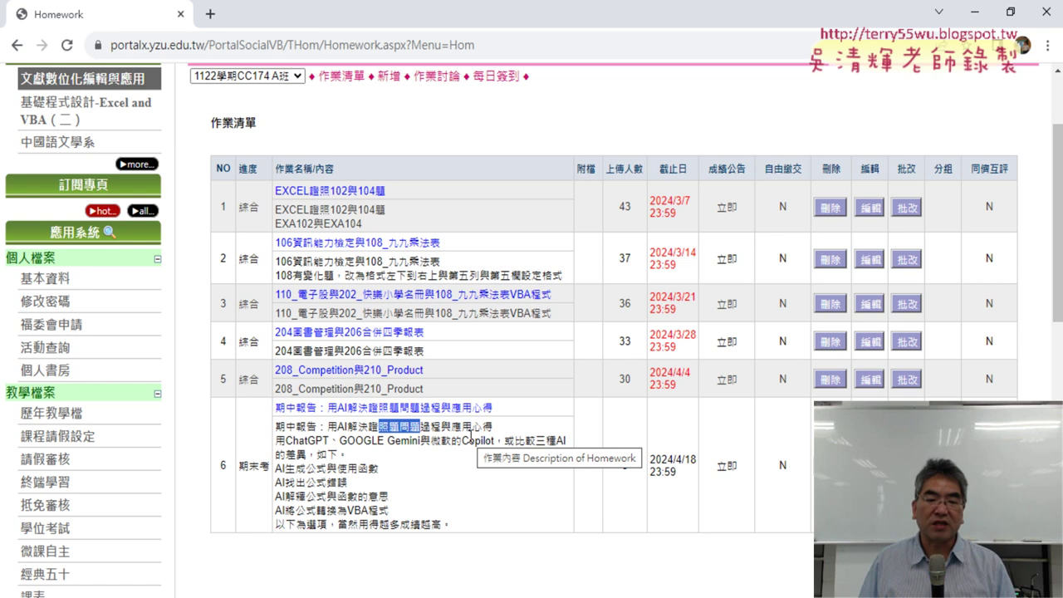
pyautogui.click(349, 511)
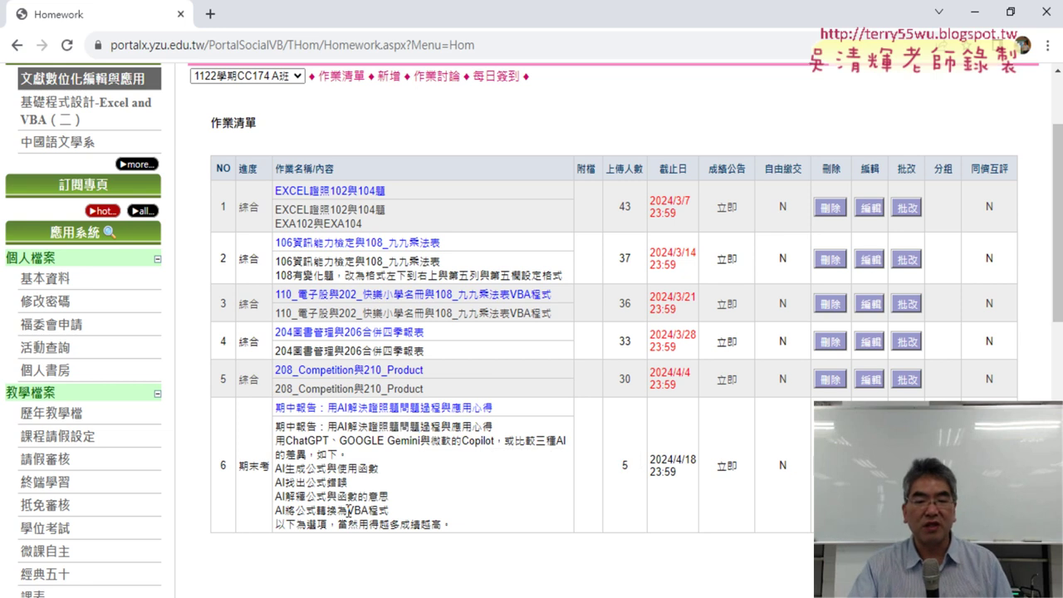
pyautogui.moveTo(349, 511); pyautogui.dragTo(391, 510)
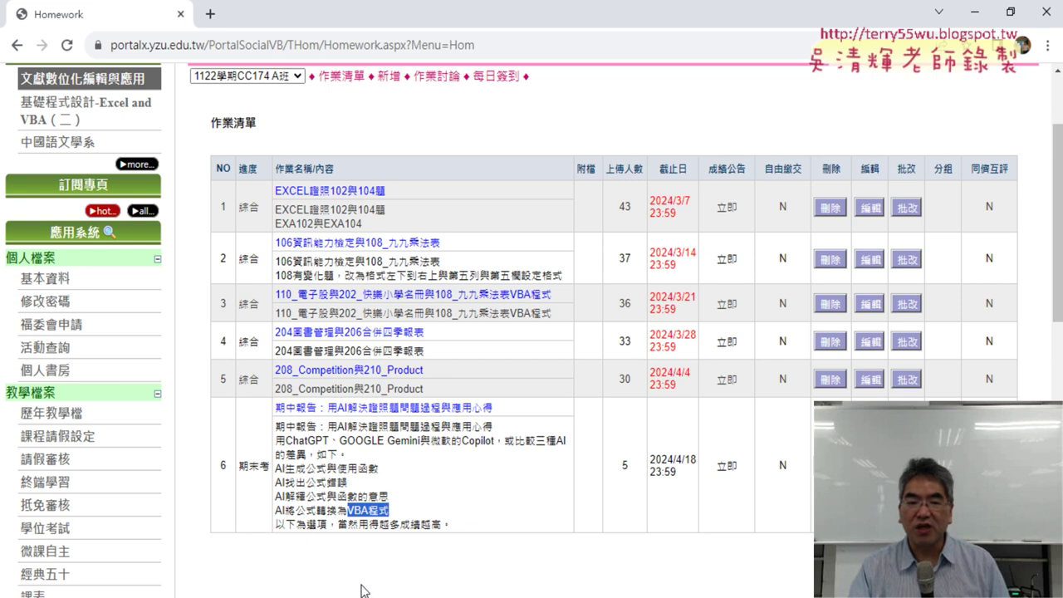
# Step: Highlight the AI tool names ChatGPT, Gemini and Copilot in the description
pyautogui.moveTo(285, 440); pyautogui.dragTo(329, 440)
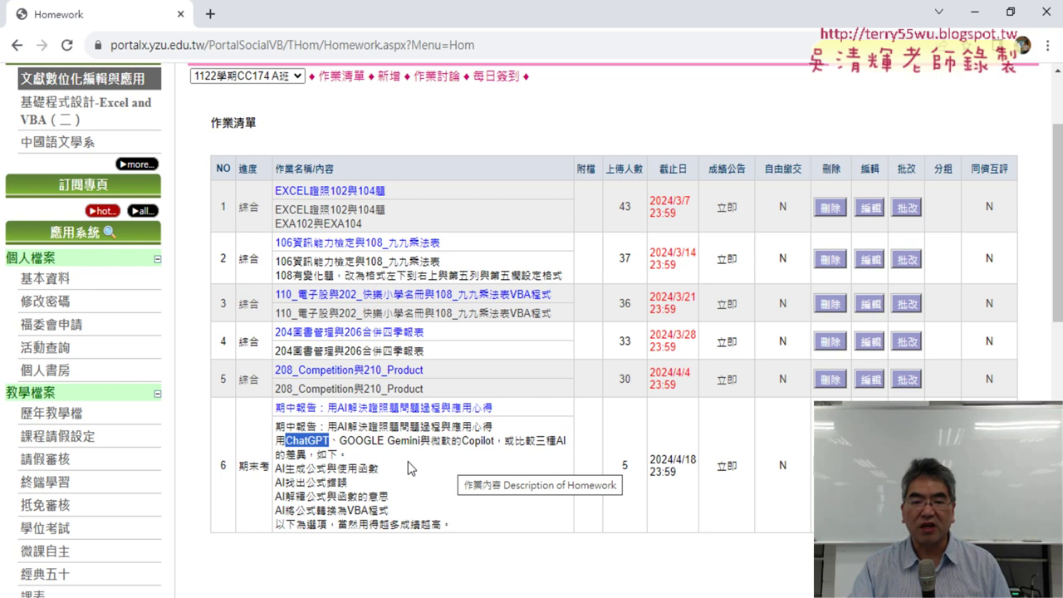
pyautogui.moveTo(388, 441); pyautogui.dragTo(421, 446)
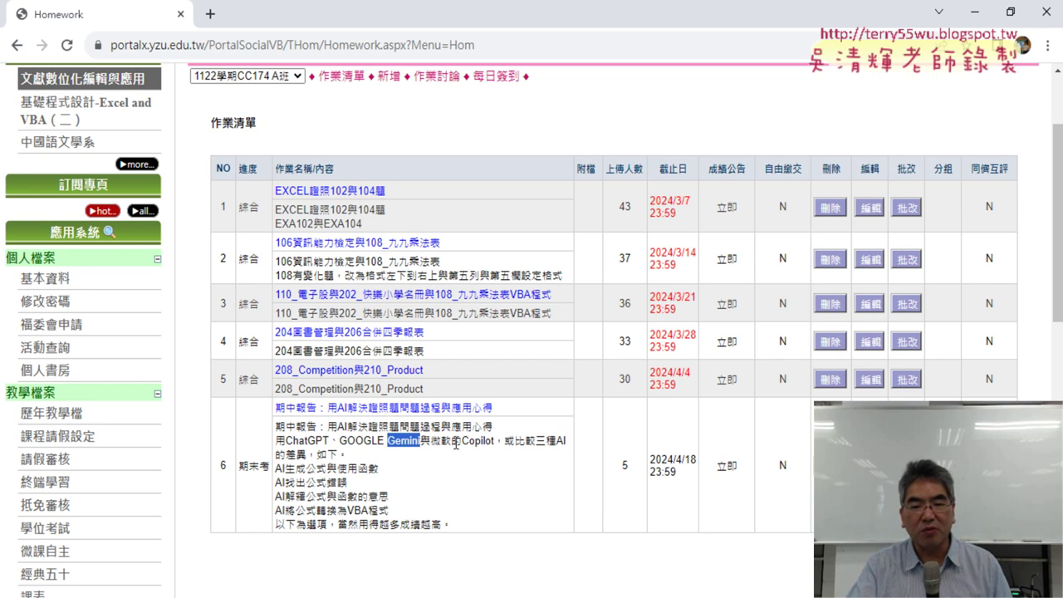
pyautogui.click(462, 446)
pyautogui.moveTo(462, 446); pyautogui.dragTo(496, 441)
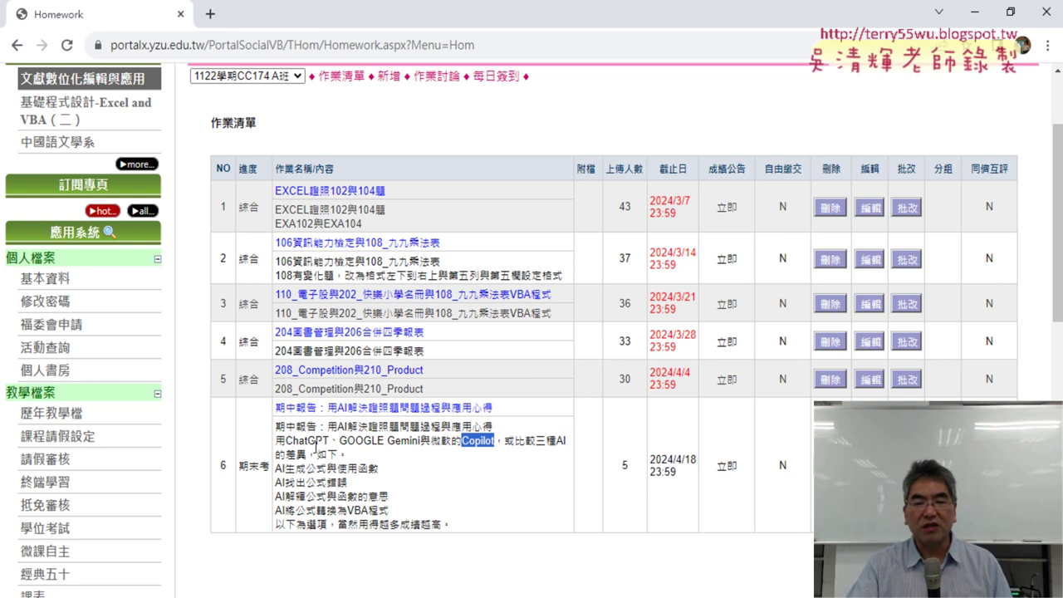
pyautogui.click(310, 446)
pyautogui.moveTo(309, 441); pyautogui.dragTo(329, 441)
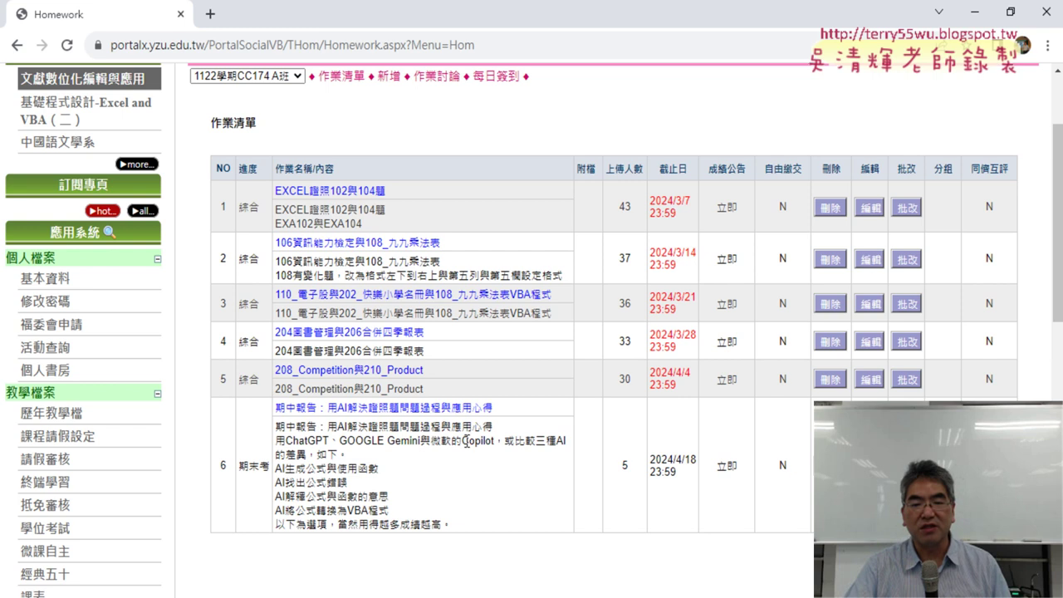
pyautogui.moveTo(463, 441); pyautogui.dragTo(495, 441)
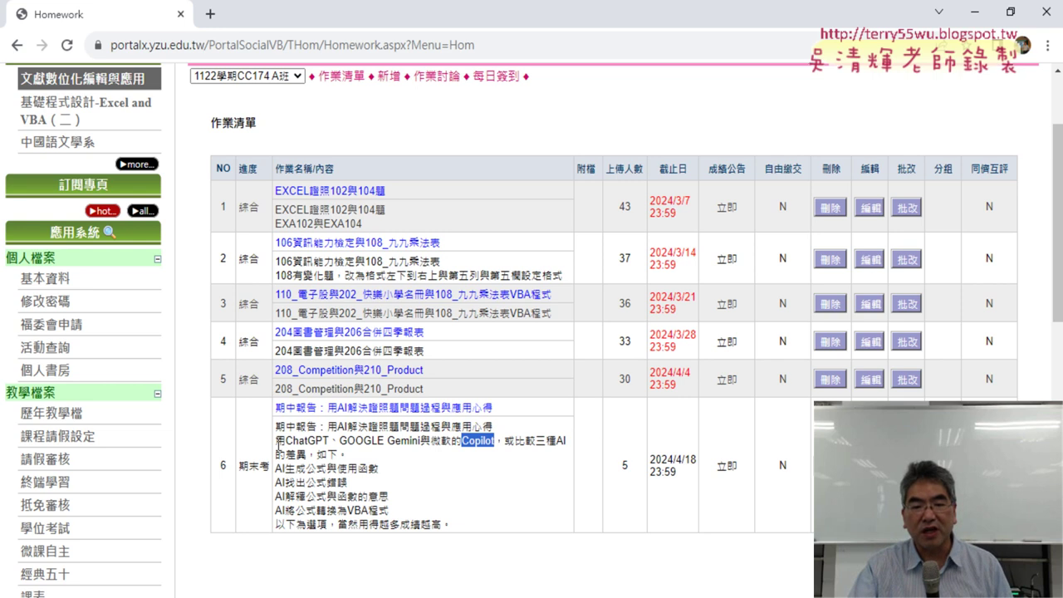
# Step: Highlight the full list of three AI tools, the 公式 requirement and the upload count 5
pyautogui.moveTo(286, 440)
pyautogui.mouseDown()
pyautogui.moveTo(446, 455)
pyautogui.moveTo(500, 442)
pyautogui.mouseUp()
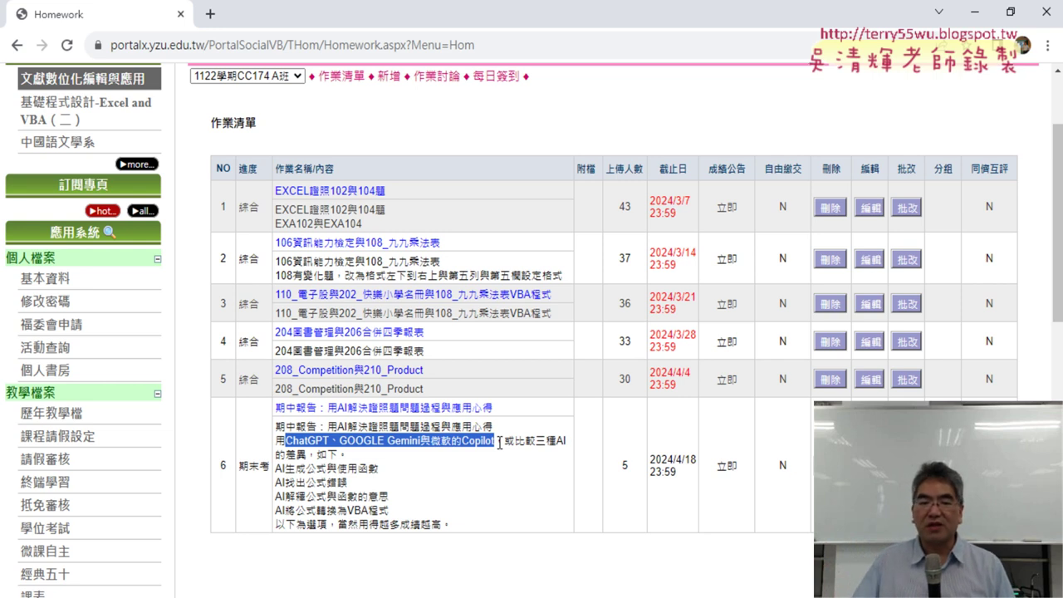
pyautogui.moveTo(306, 468); pyautogui.dragTo(328, 472)
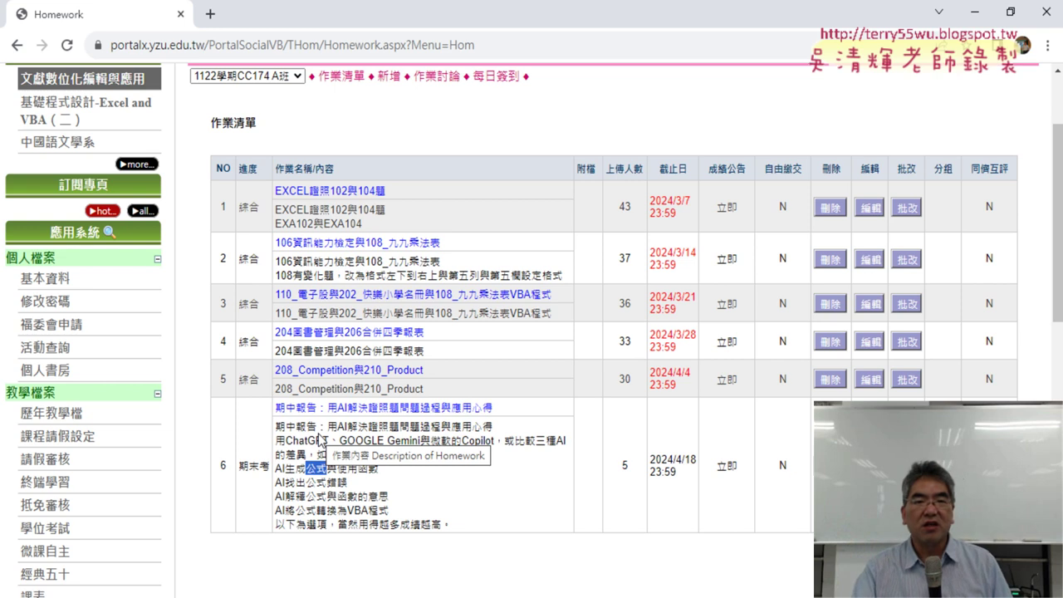
pyautogui.doubleClick(632, 466)
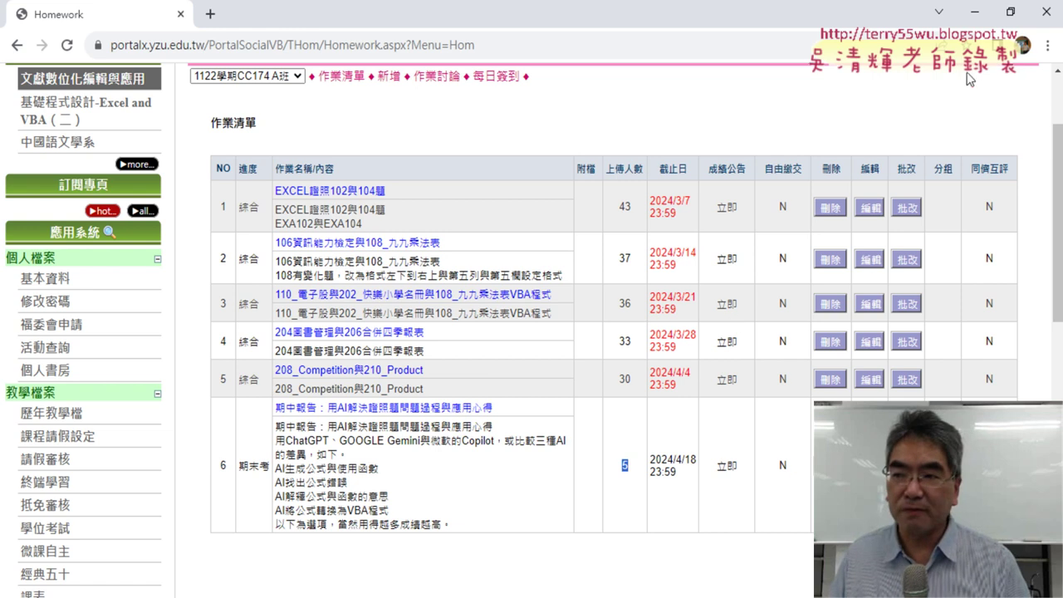
# Step: Bring the TQC Excel 2016 PDF up in Acrobat with the All Tools pane closed
pyautogui.click(976, 12)
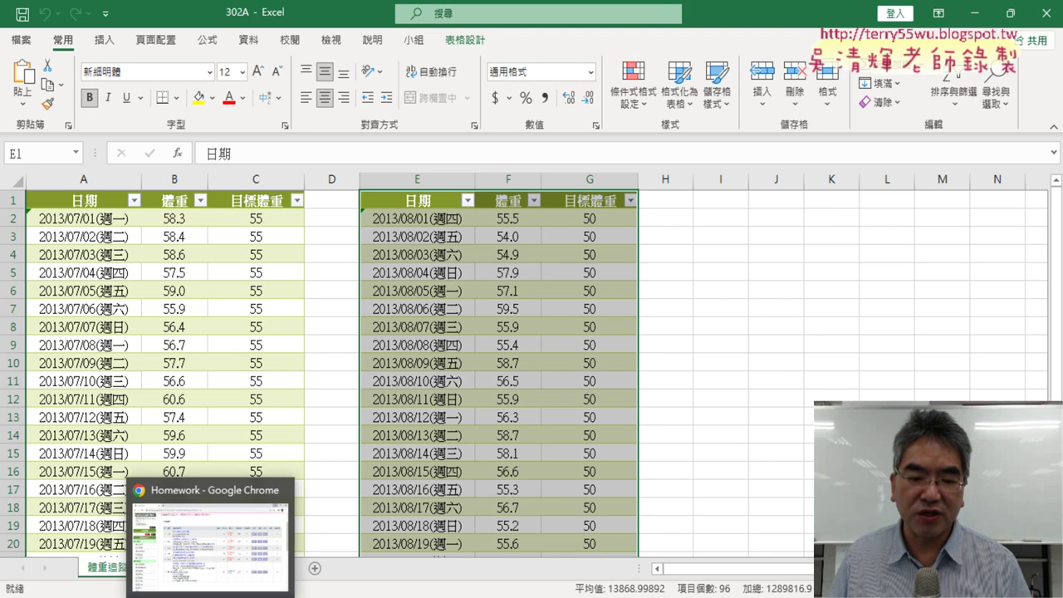
pyautogui.hotkey('alt', 'Tab')
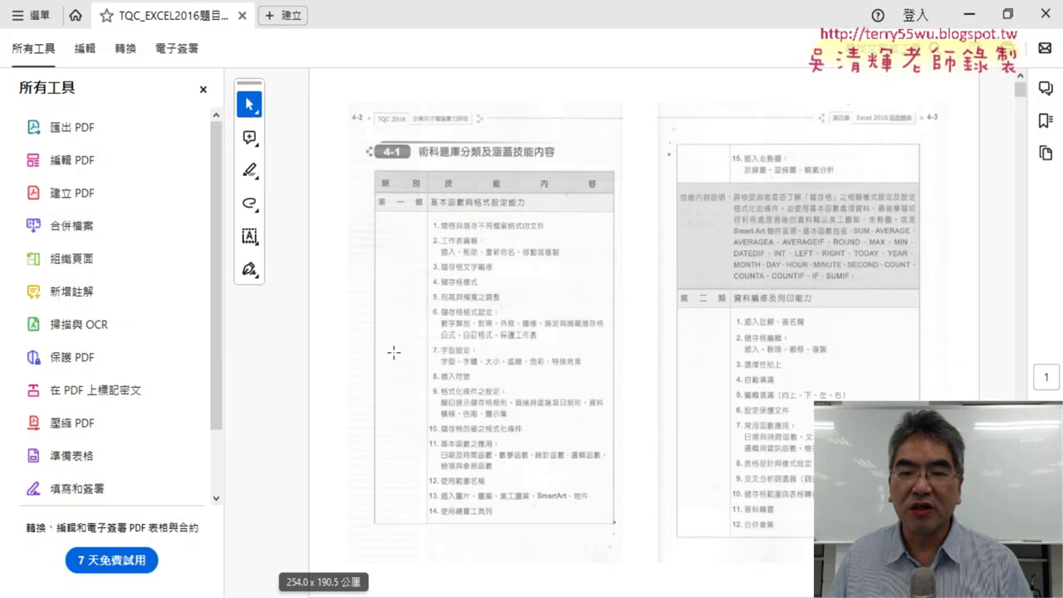
pyautogui.click(205, 90)
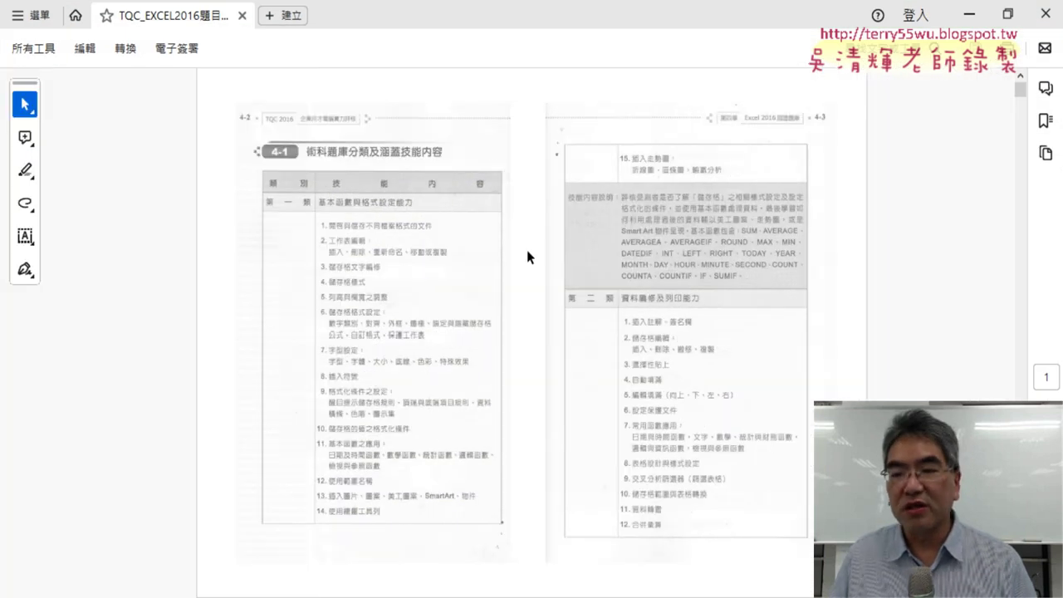
# Step: Underline 圖表 and 樞紐分析表 in red, remove the marks, and move to page 14
pyautogui.scroll(-5, 585, 343)
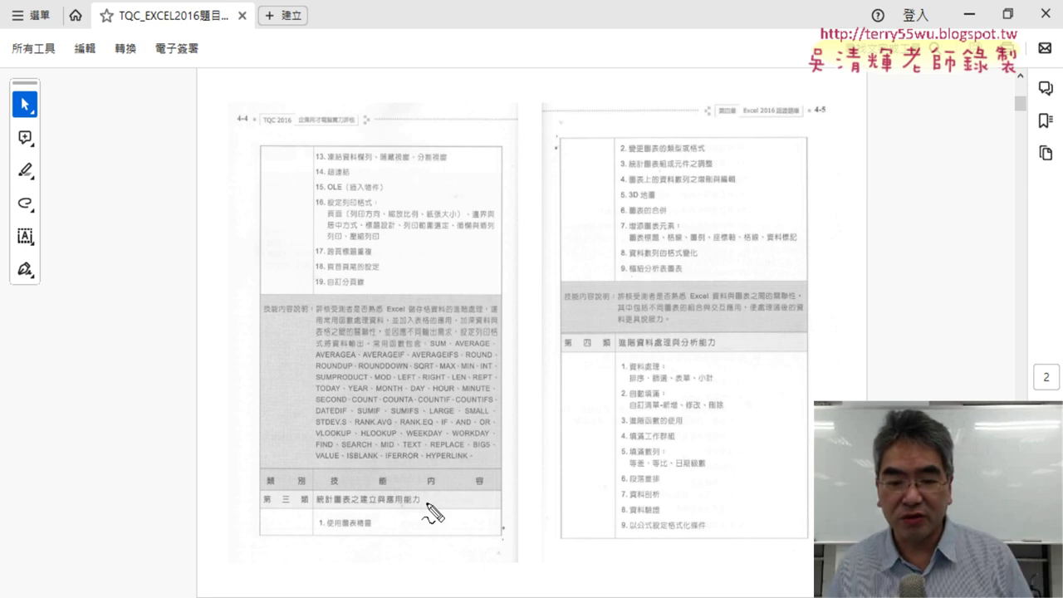
pyautogui.moveTo(343, 529); pyautogui.dragTo(355, 530)
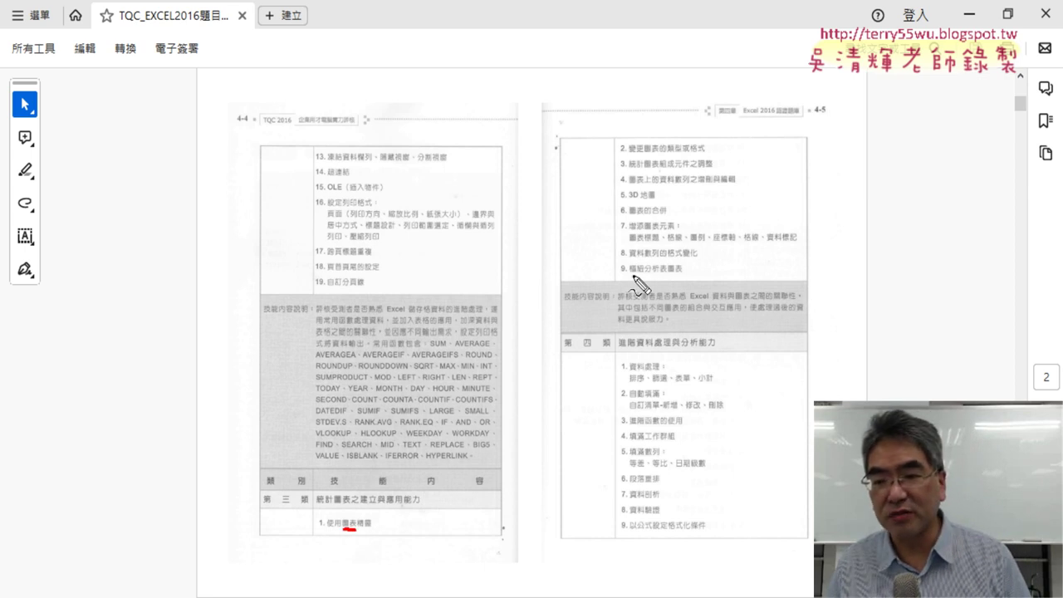
pyautogui.moveTo(633, 274); pyautogui.dragTo(683, 273)
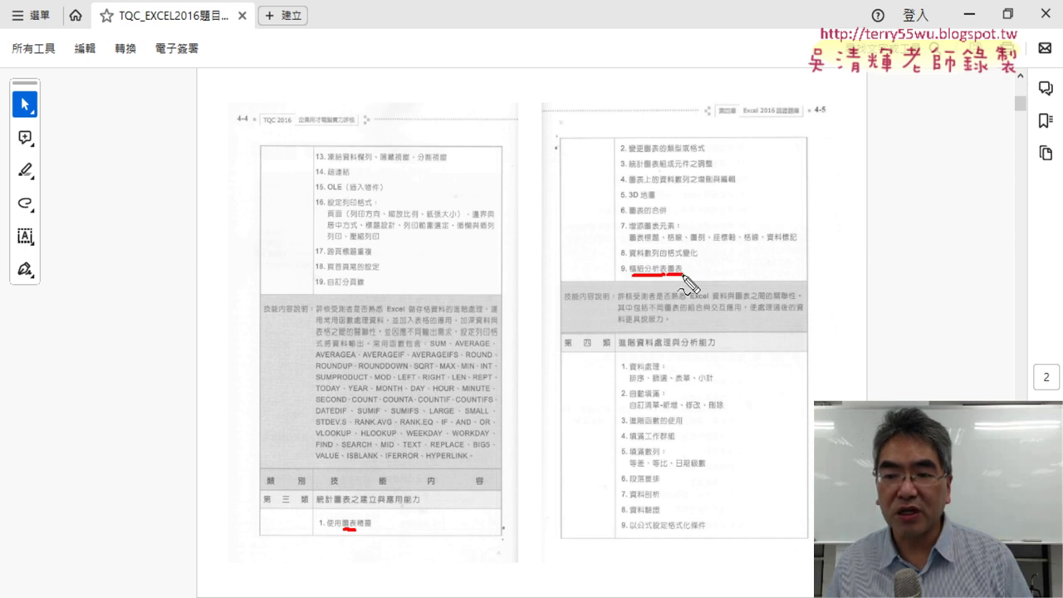
pyautogui.press('Escape')
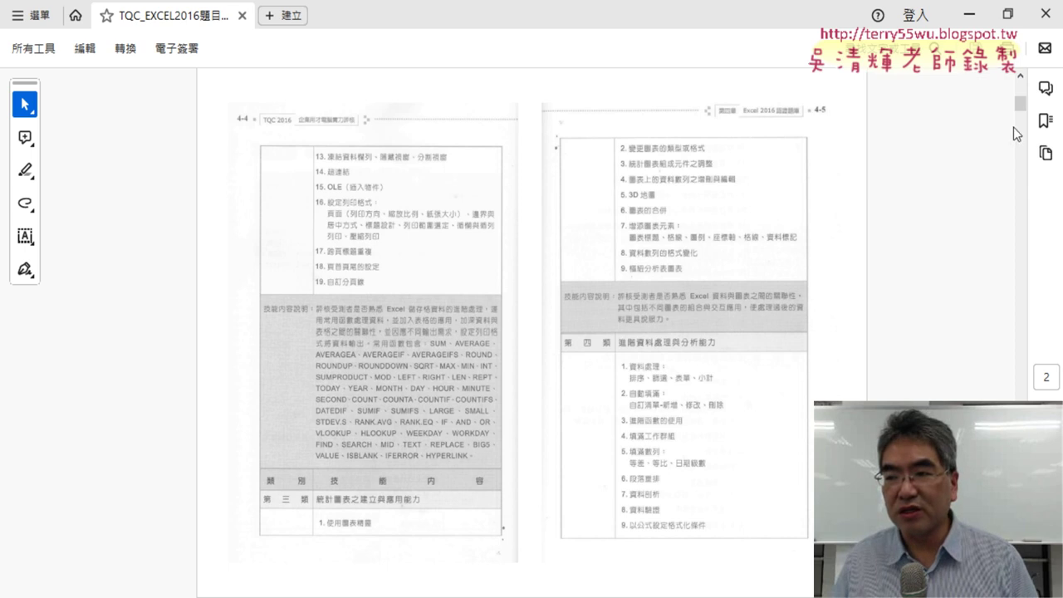
pyautogui.moveTo(1021, 104); pyautogui.dragTo(1021, 296)
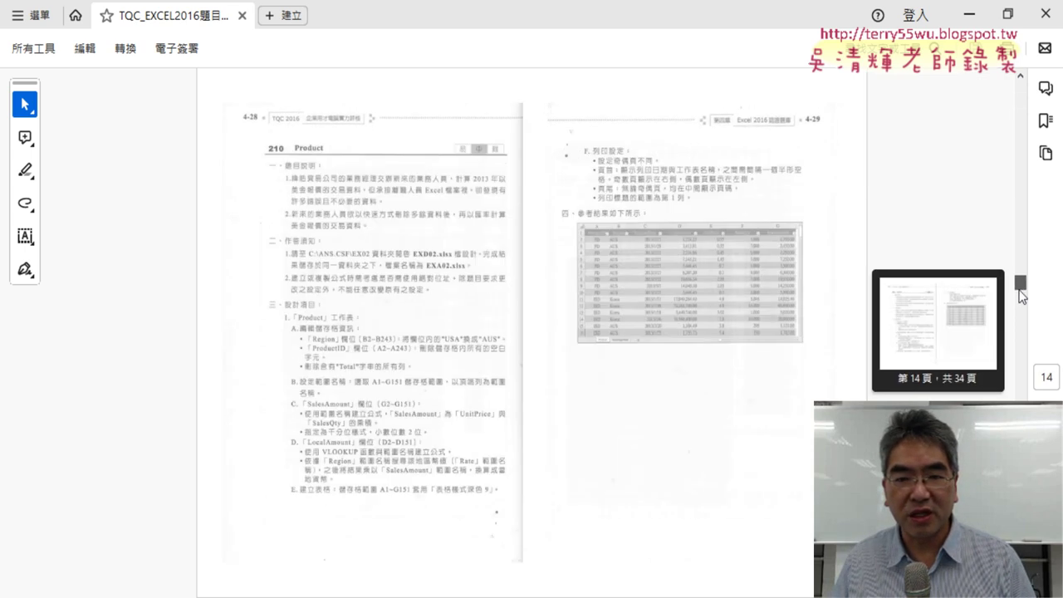
# Step: Zoom in on pages 4-30 and 4-31 and scroll to exercise 302 體重追蹤表 on page 15
pyautogui.scroll(-3, 341, 290)
pyautogui.scroll(-3, 341, 290)
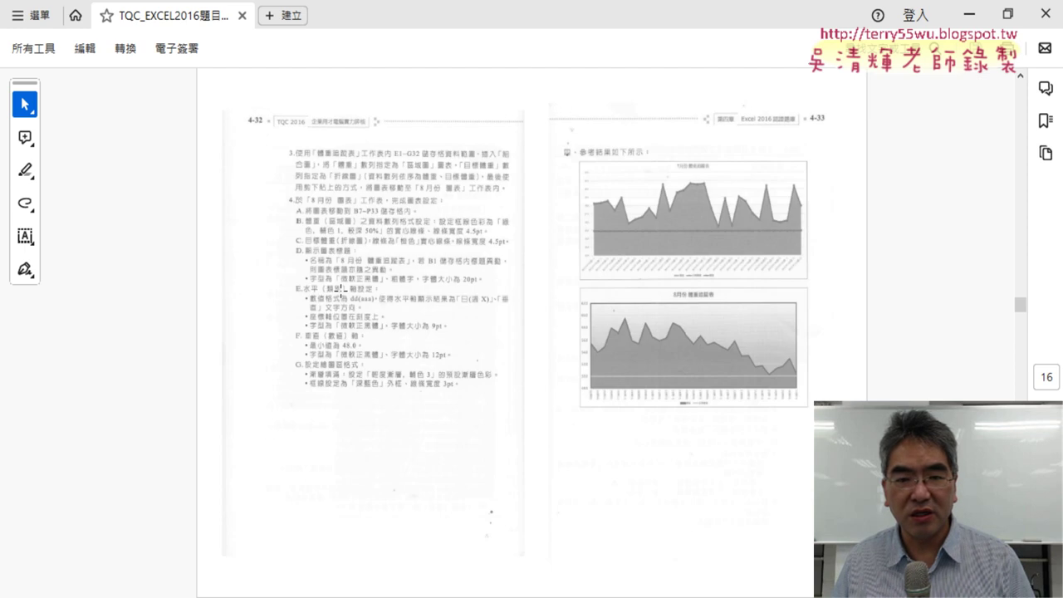
pyautogui.scroll(3, 341, 290)
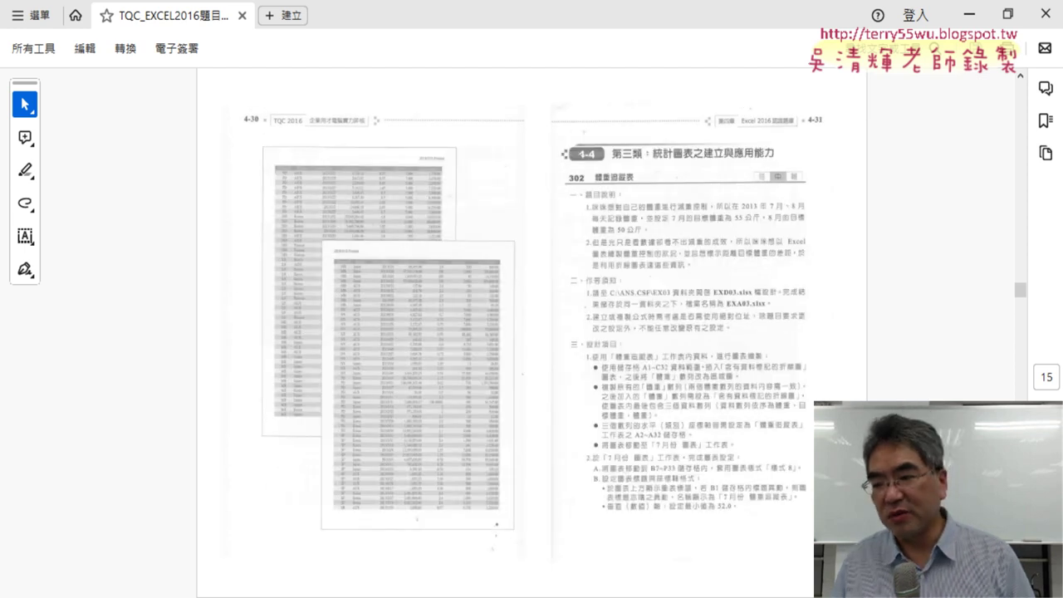
pyautogui.hotkey('ctrl', '=')
pyautogui.hotkey('ctrl', '=')
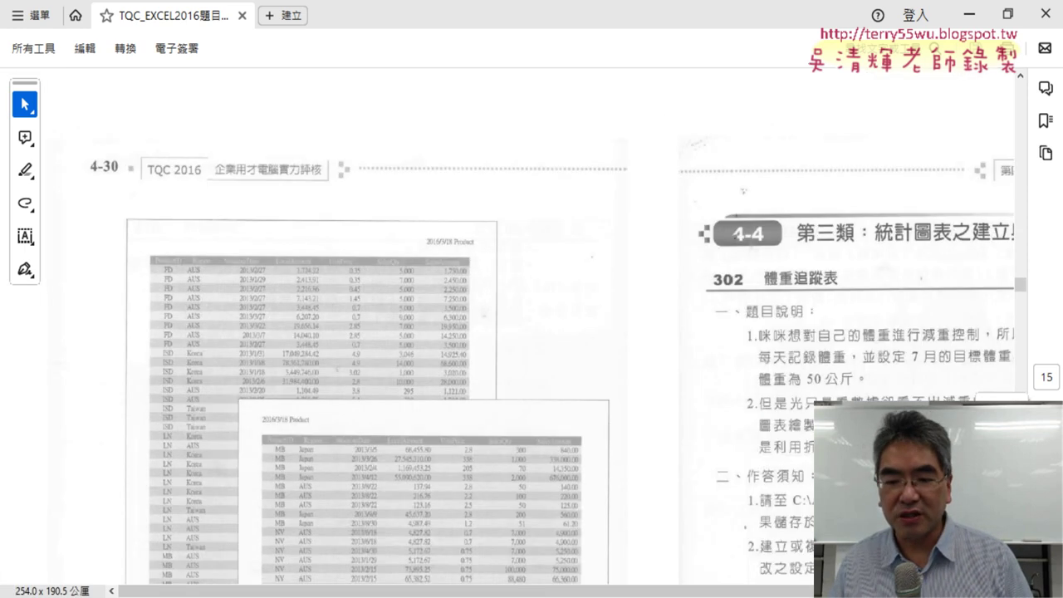
pyautogui.moveTo(615, 594); pyautogui.dragTo(791, 595)
pyautogui.scroll(-2, 792, 475)
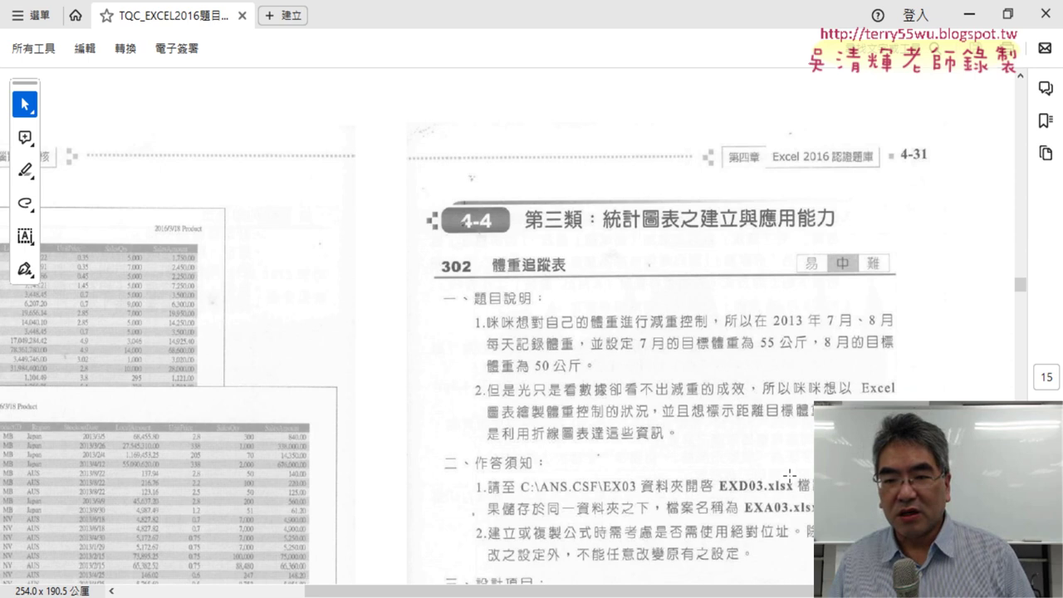
pyautogui.scroll(-2, 791, 476)
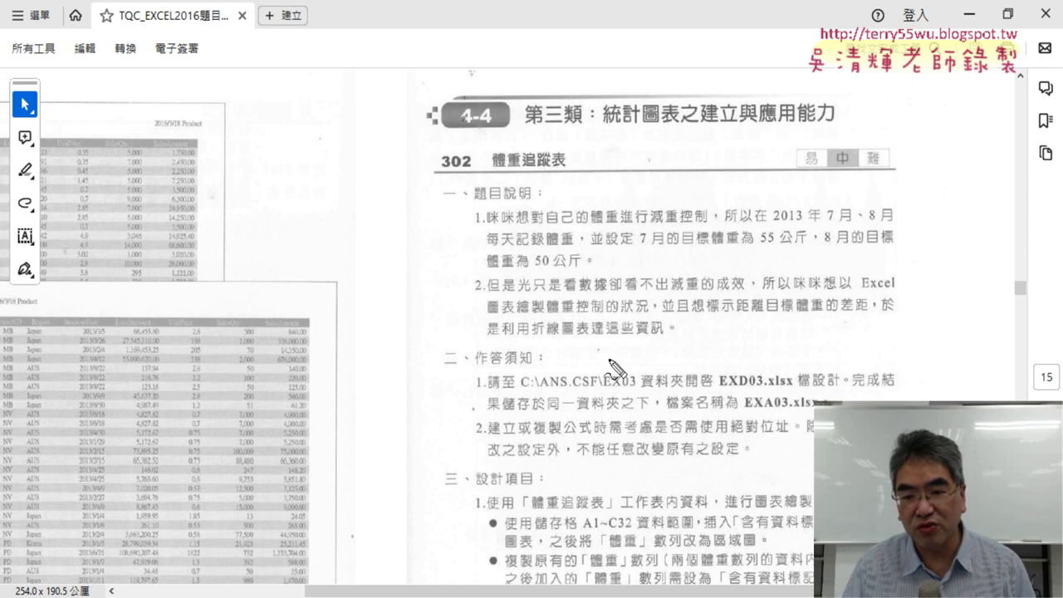
# Step: Underline 折線圖 in red, undo the mark, and scroll down to section 三's requirements
pyautogui.moveTo(534, 338); pyautogui.dragTo(573, 339)
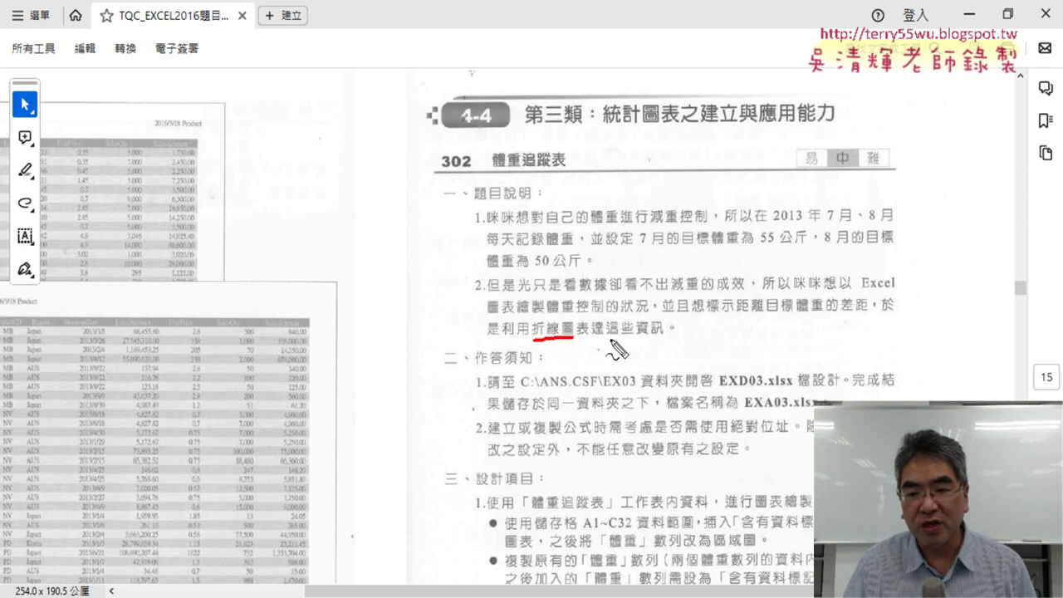
pyautogui.hotkey('ctrl', 'z')
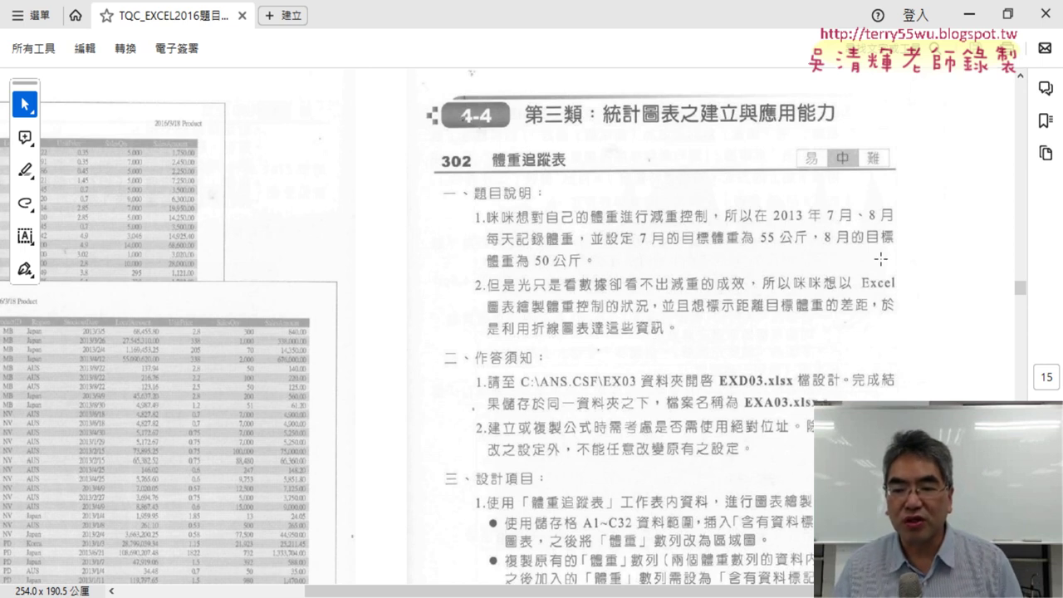
pyautogui.scroll(-2, 881, 259)
pyautogui.scroll(-1, 880, 260)
pyautogui.scroll(-2, 880, 259)
pyautogui.scroll(-1, 881, 260)
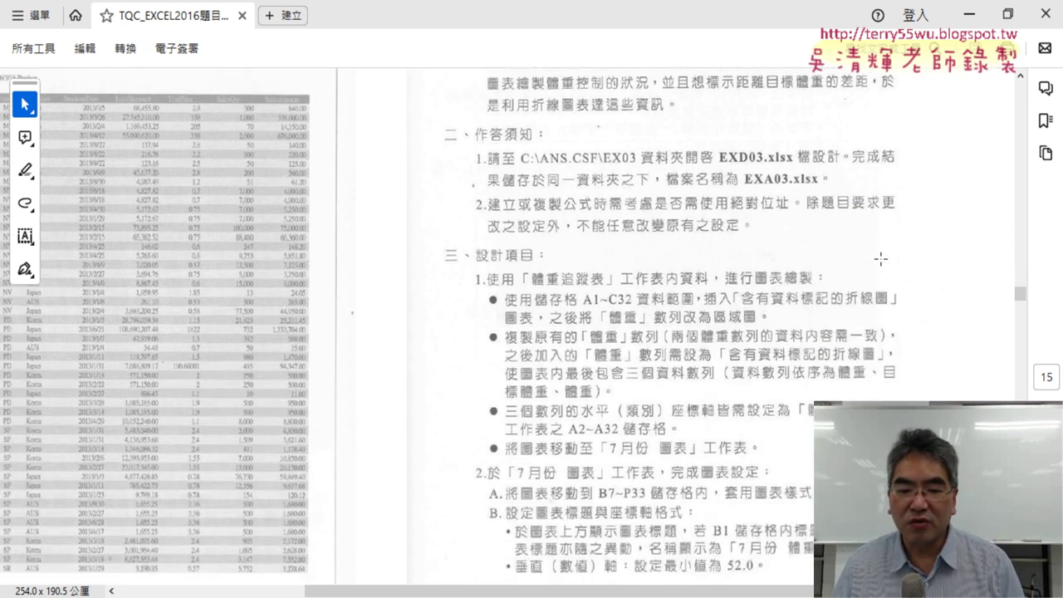
pyautogui.scroll(-1, 881, 259)
pyautogui.scroll(-1, 881, 259)
pyautogui.scroll(-1, 880, 259)
pyautogui.scroll(1, 881, 257)
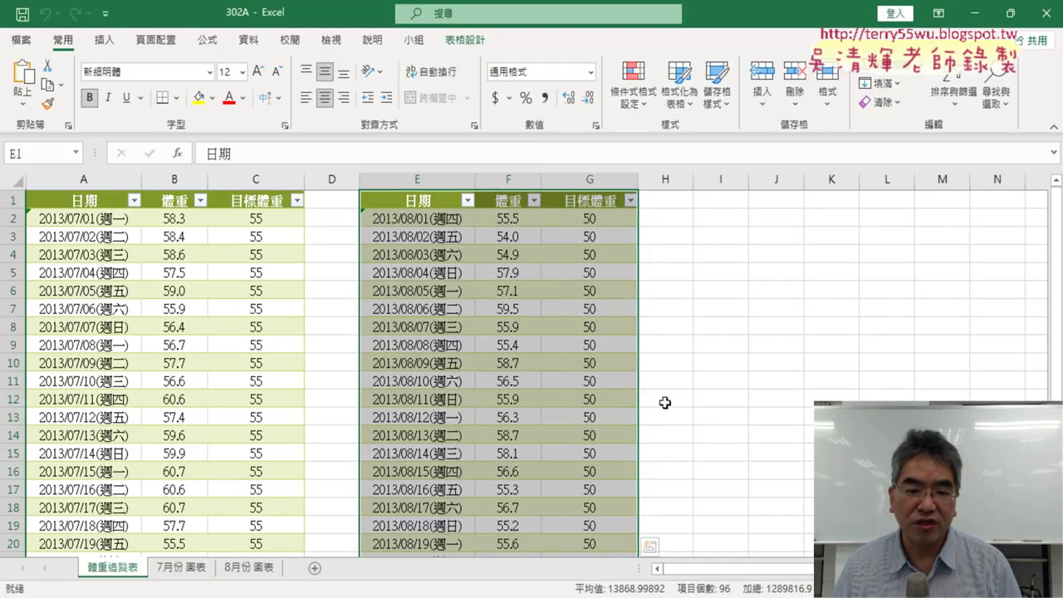
# Step: Show the completed 7月份 體重追蹤表 area chart with the 55 target line
pyautogui.click(176, 571)
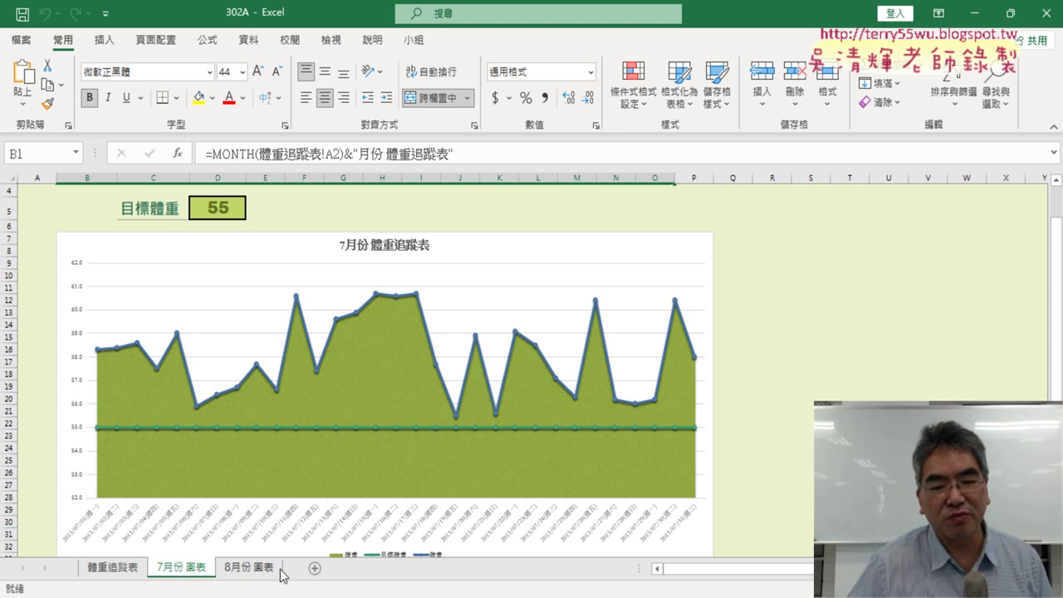
# Step: Check the finished 8月份 圖表 chart, then close the 302A workbook and Excel
pyautogui.click(249, 567)
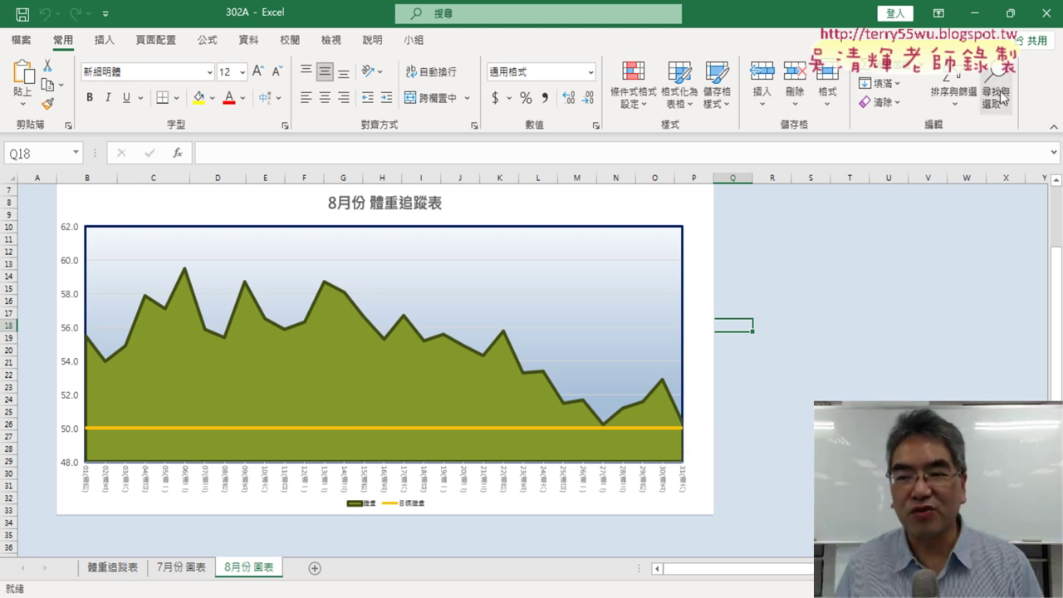
pyautogui.click(1038, 19)
pyautogui.click(1038, 18)
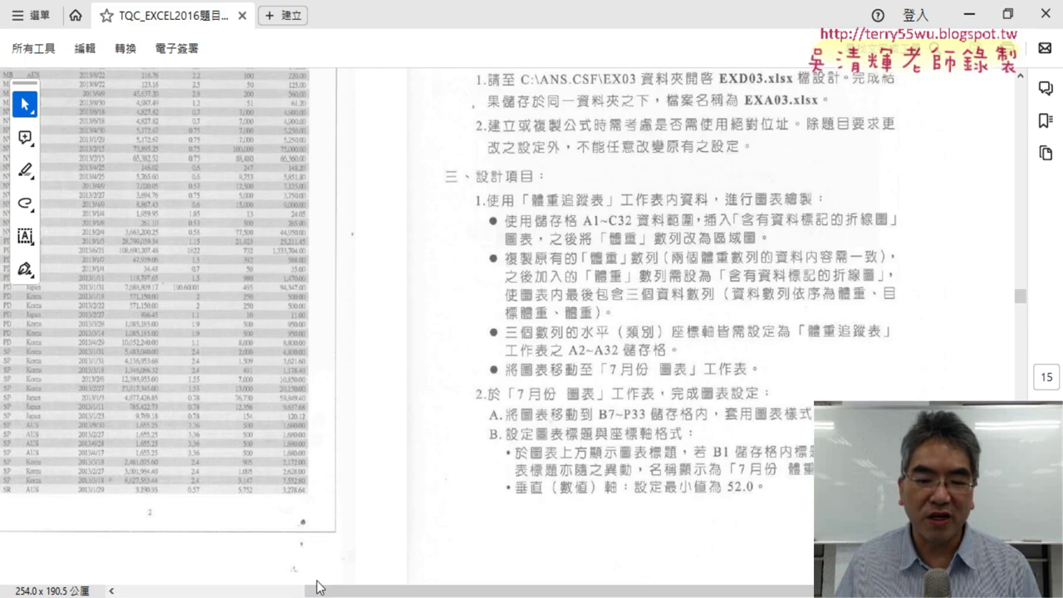
# Step: Open EXD03 from the 302 folder in Excel through the right-click 開啟檔案 menu
pyautogui.click(226, 565)
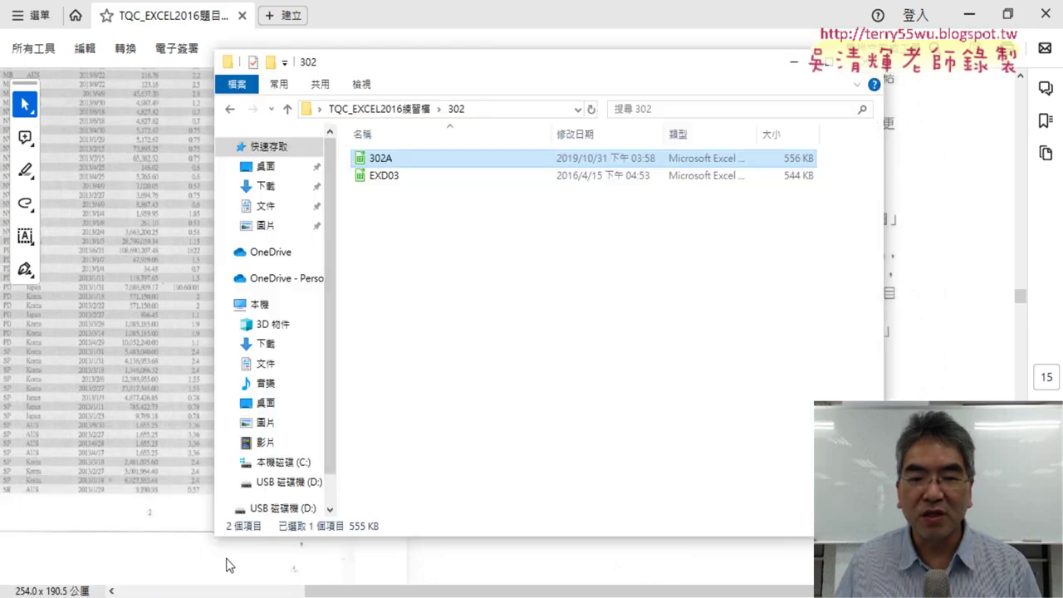
pyautogui.click(381, 177)
pyautogui.rightClick(381, 177)
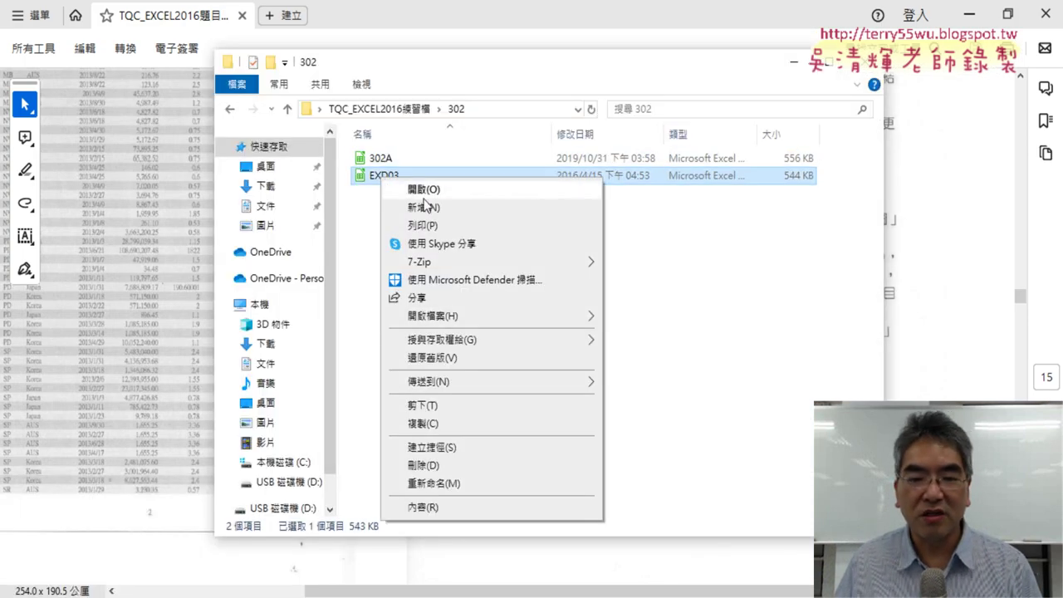
pyautogui.click(636, 318)
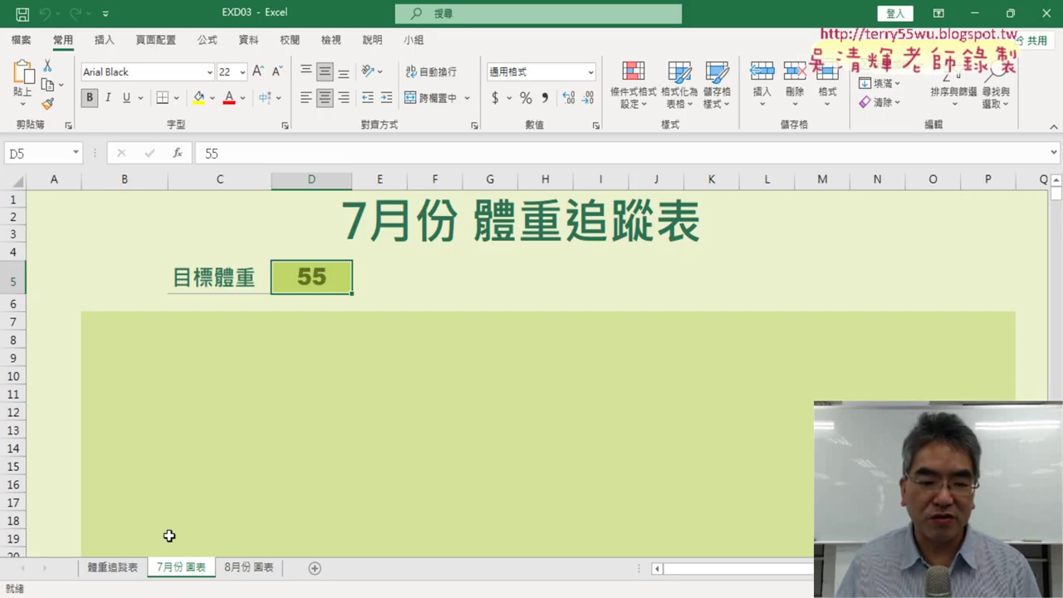
# Step: On 體重追蹤表, review the 日期, 體重 and 目標體重 headers and select columns A–C, E–G and D
pyautogui.click(116, 568)
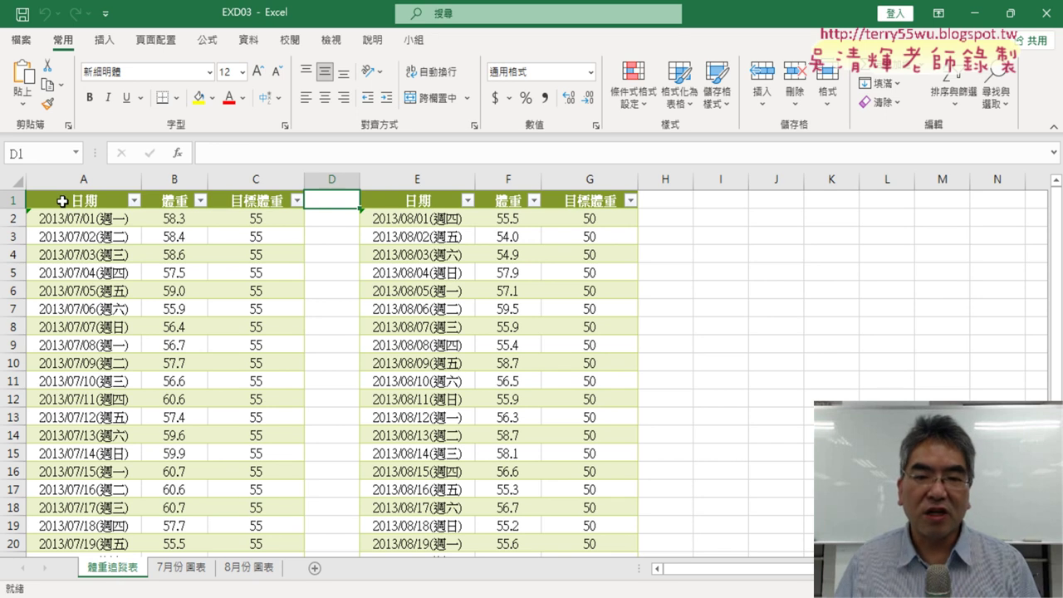
pyautogui.scroll(-3, 84, 286)
pyautogui.scroll(-7, 87, 295)
pyautogui.scroll(5, 89, 296)
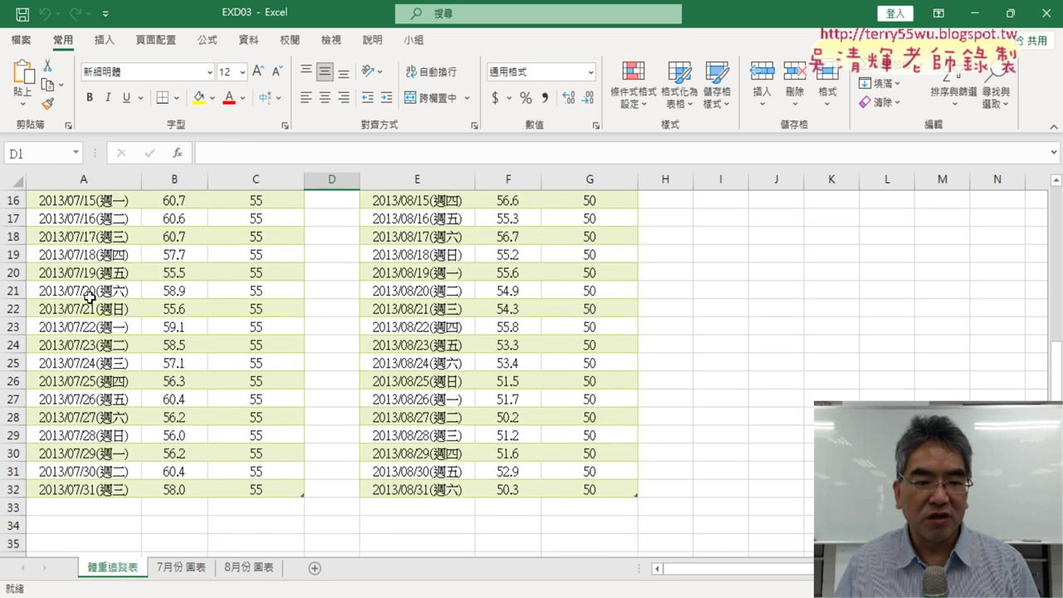
pyautogui.scroll(5, 89, 297)
pyautogui.click(71, 206)
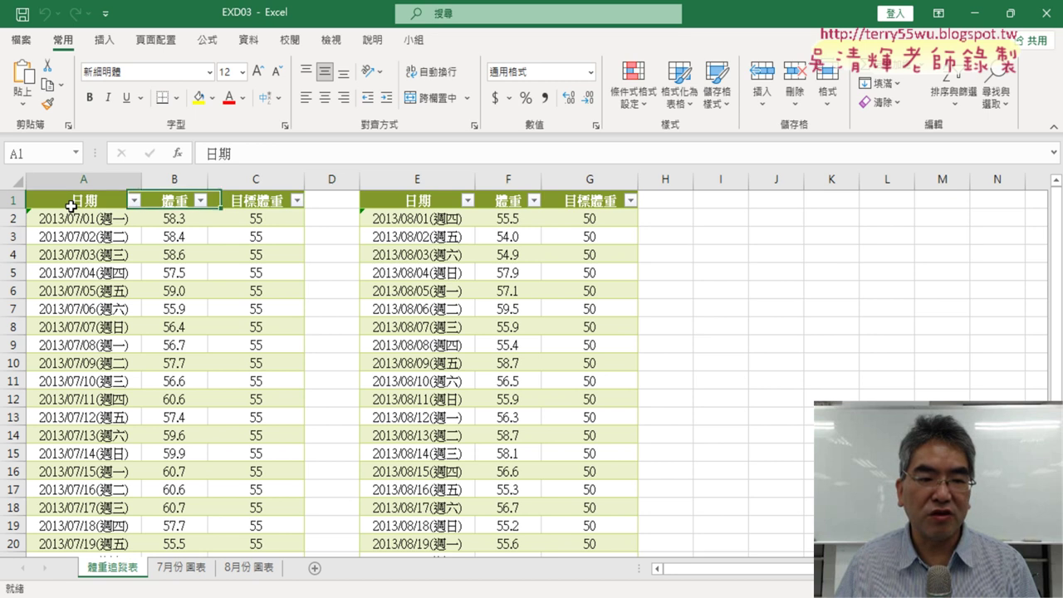
pyautogui.click(175, 204)
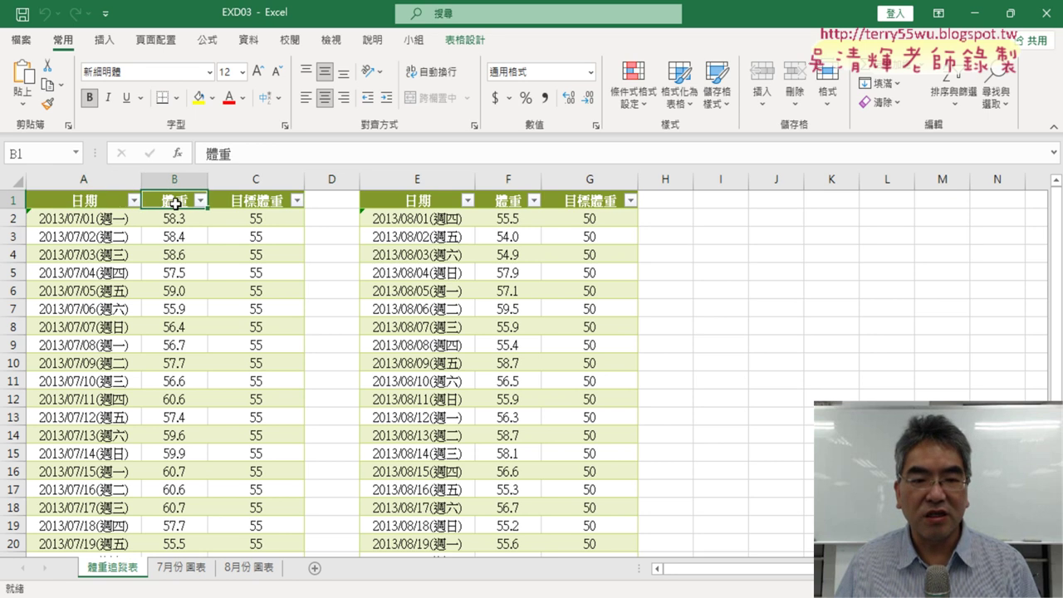
pyautogui.click(250, 198)
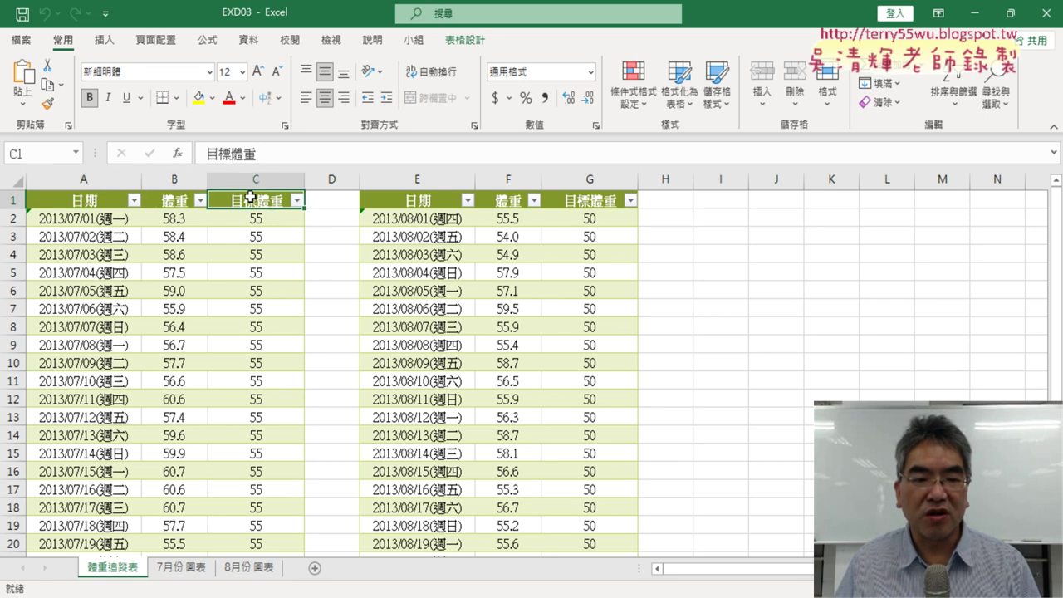
pyautogui.click(92, 198)
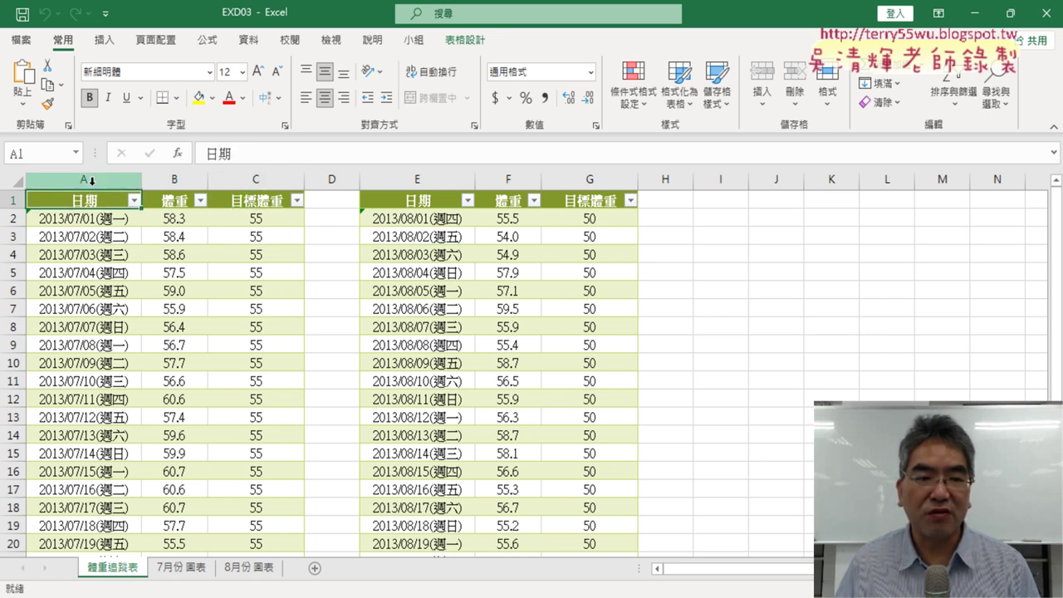
pyautogui.moveTo(91, 180); pyautogui.dragTo(256, 180)
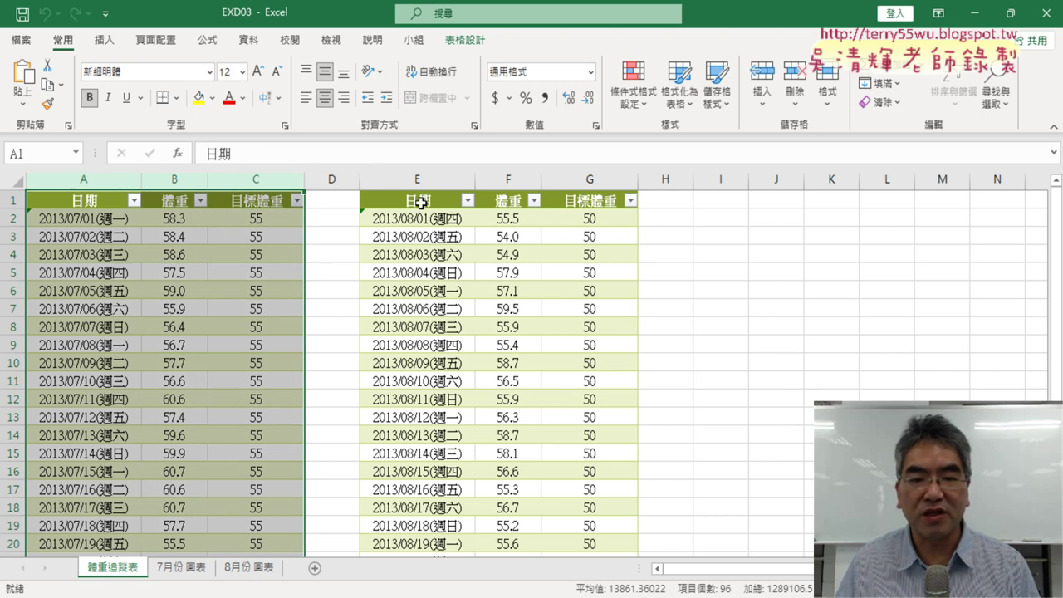
pyautogui.moveTo(419, 180); pyautogui.dragTo(590, 180)
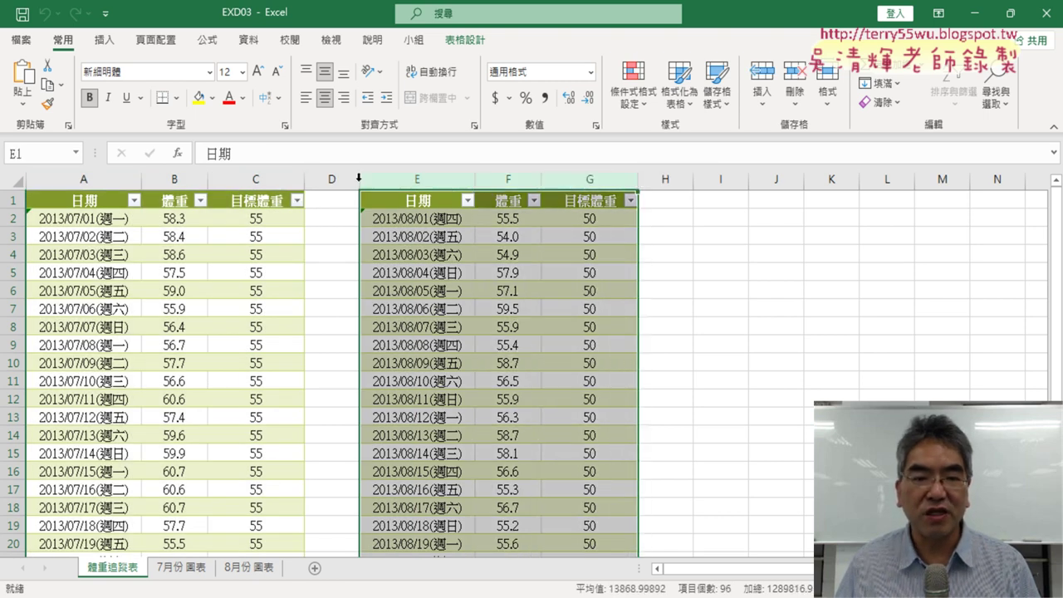
pyautogui.click(331, 179)
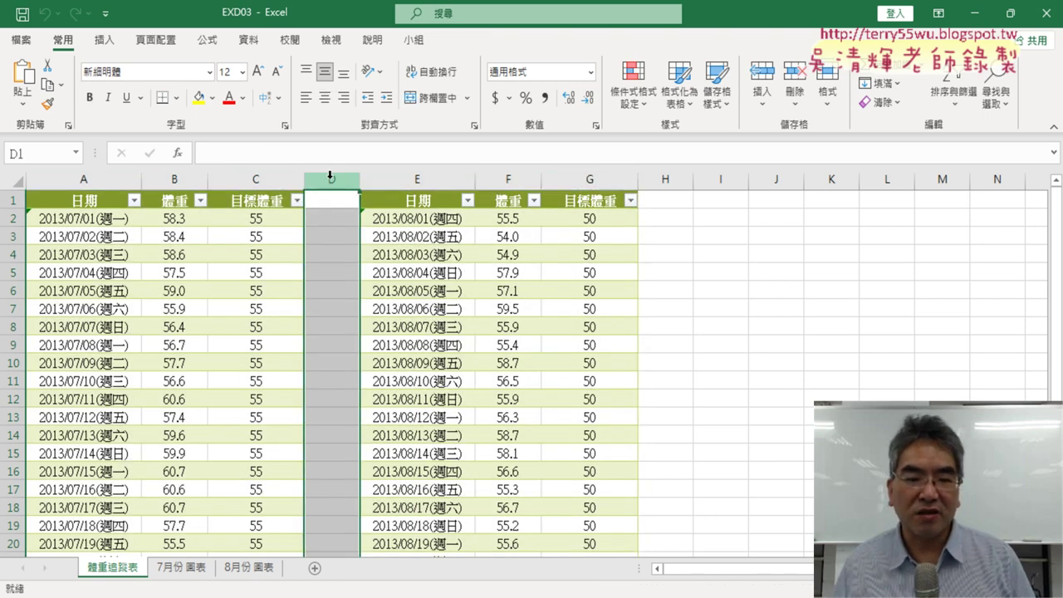
# Step: Look over the empty 7月份 and 8月份 圖表 sheets, then return to 體重追蹤表
pyautogui.click(184, 569)
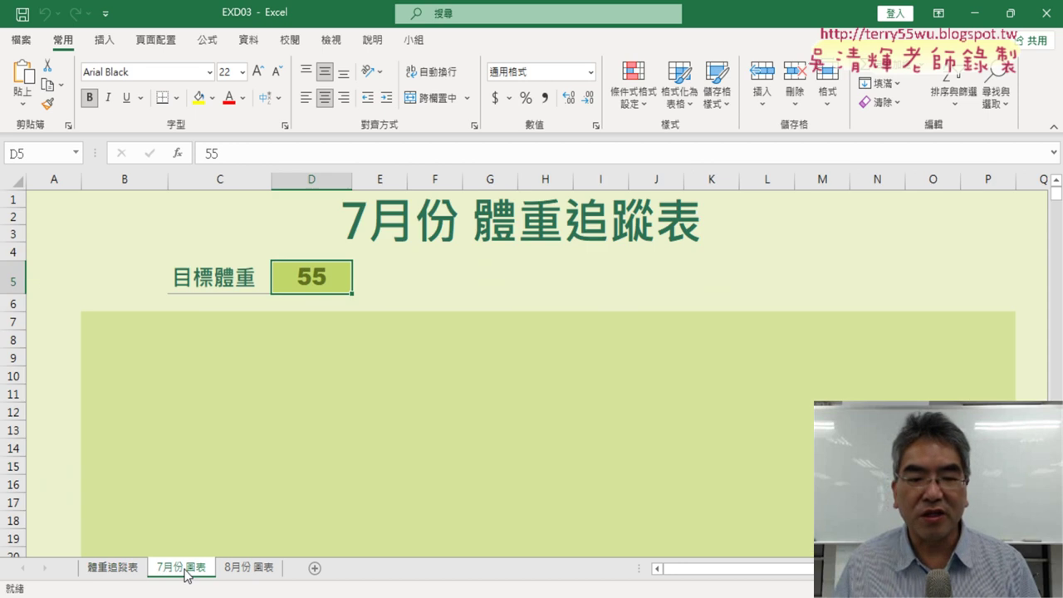
pyautogui.scroll(-2, 278, 352)
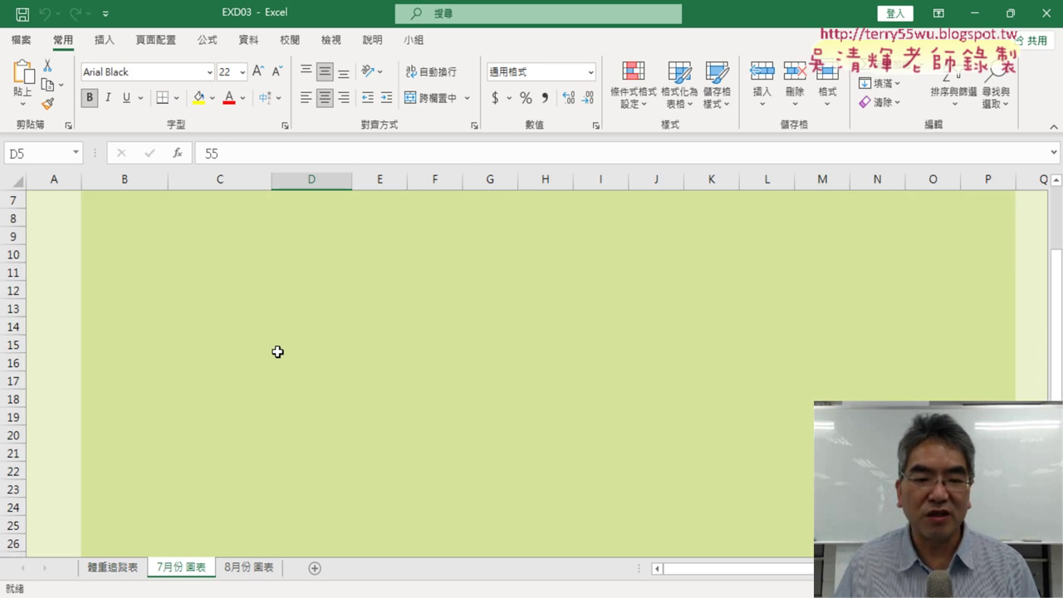
pyautogui.scroll(-4, 433, 382)
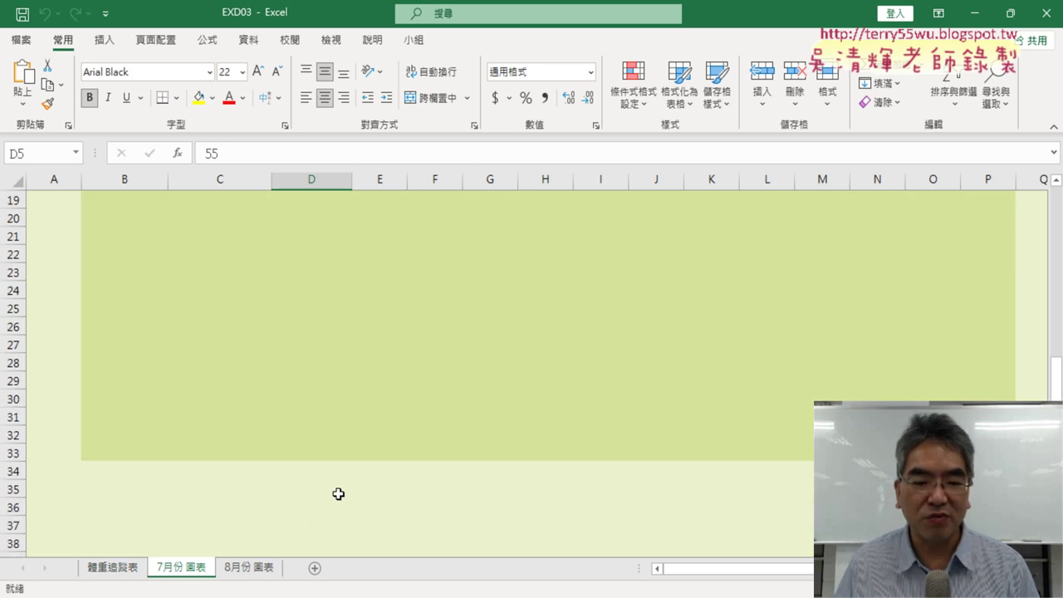
pyautogui.click(246, 572)
pyautogui.scroll(-2, 369, 367)
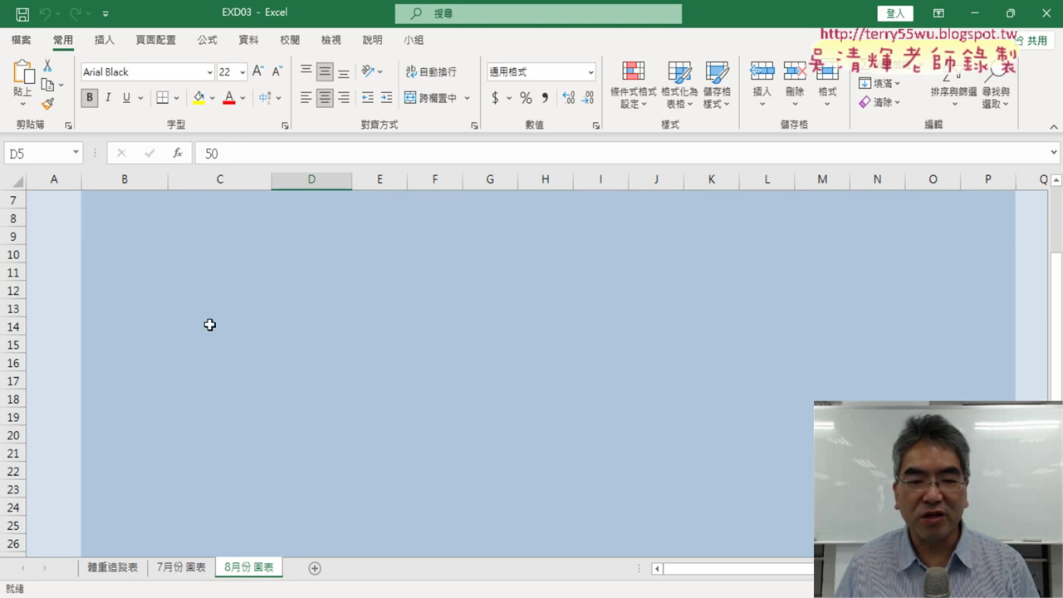
pyautogui.click(119, 570)
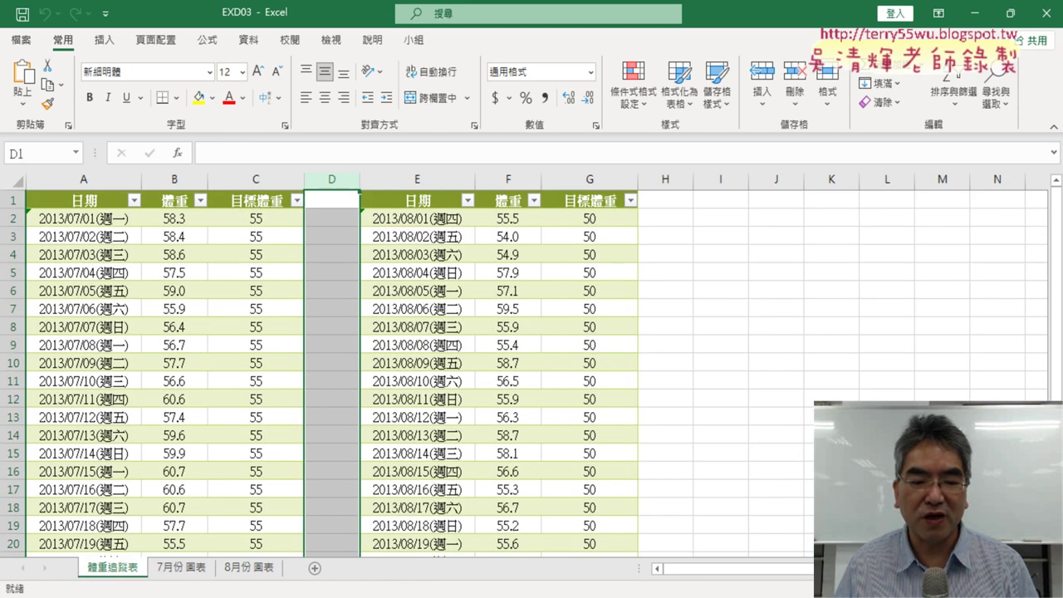
# Step: Glance at the YZU Portal homework page, then return to the TQC exam PDF
pyautogui.hotkey('alt', 'Tab')
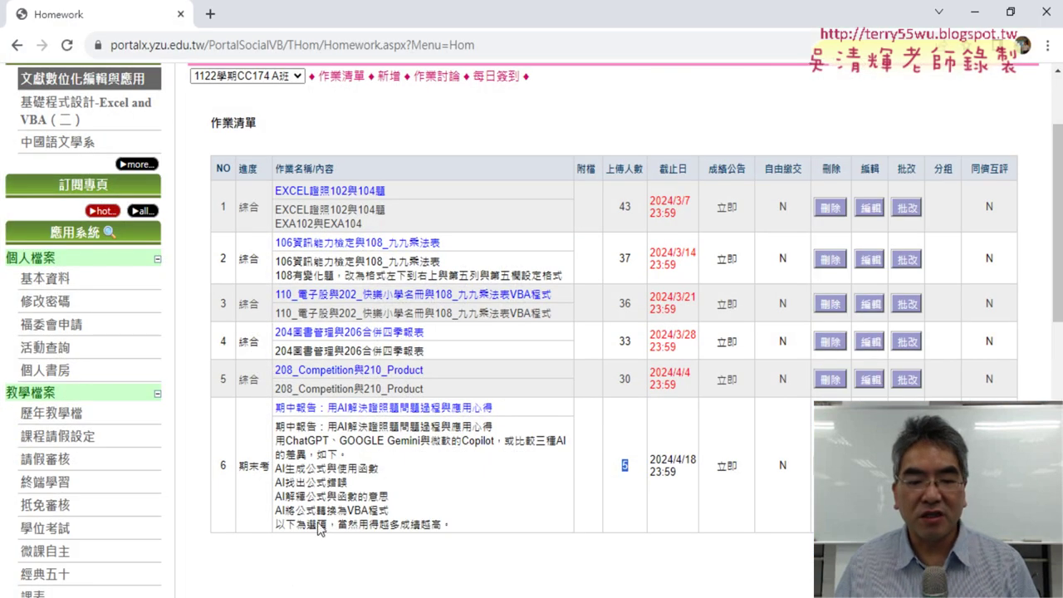
pyautogui.hotkey('alt', 'Tab')
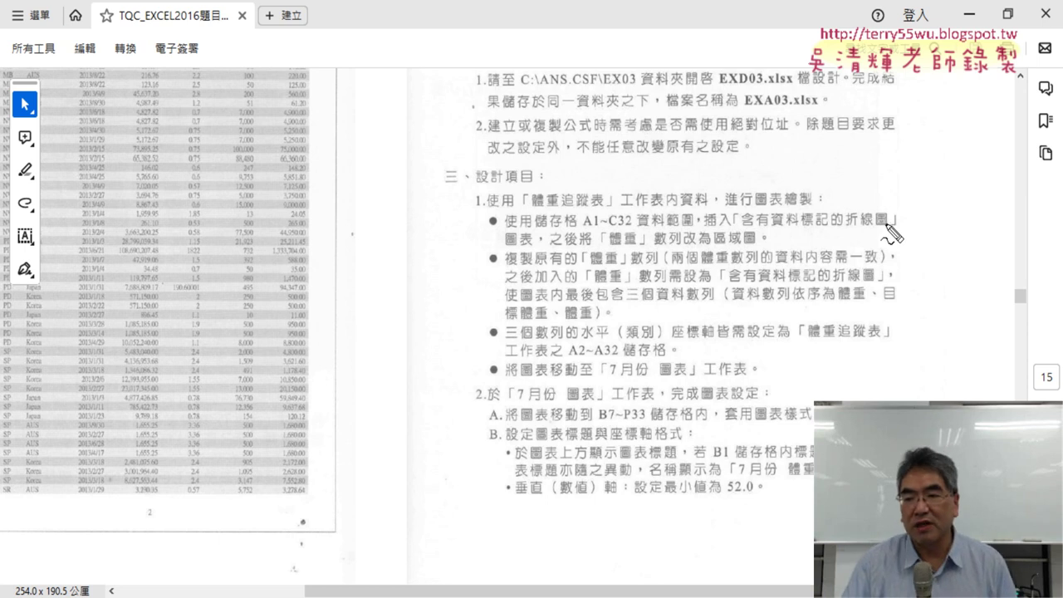
# Step: In red ink, underline 折線圖 and 區域圖, draw an arrow between them, and circle item 1's bullets
pyautogui.moveTo(848, 225); pyautogui.dragTo(885, 224)
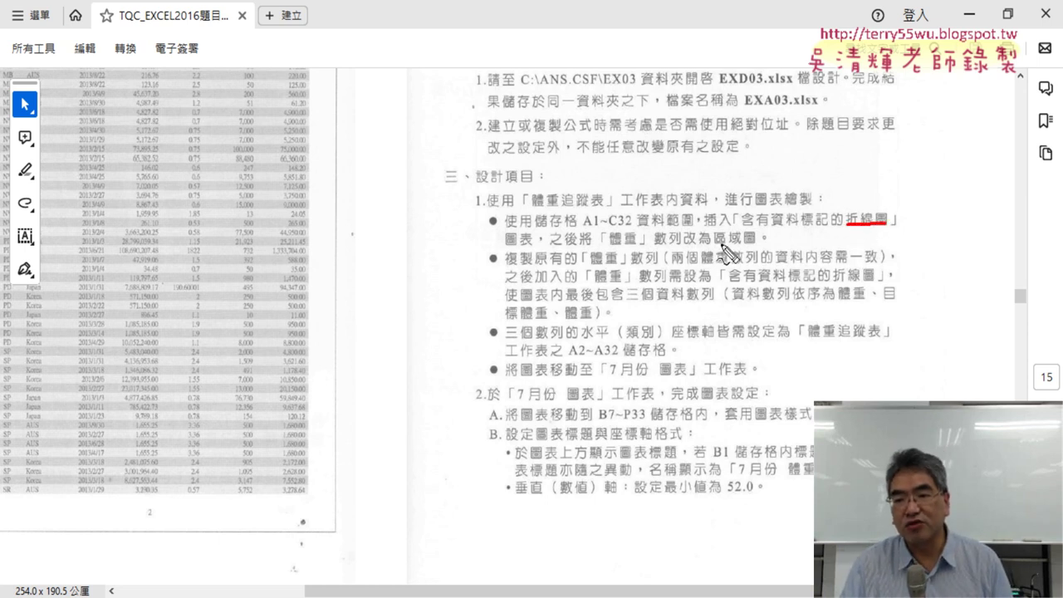
pyautogui.moveTo(716, 245); pyautogui.dragTo(754, 244)
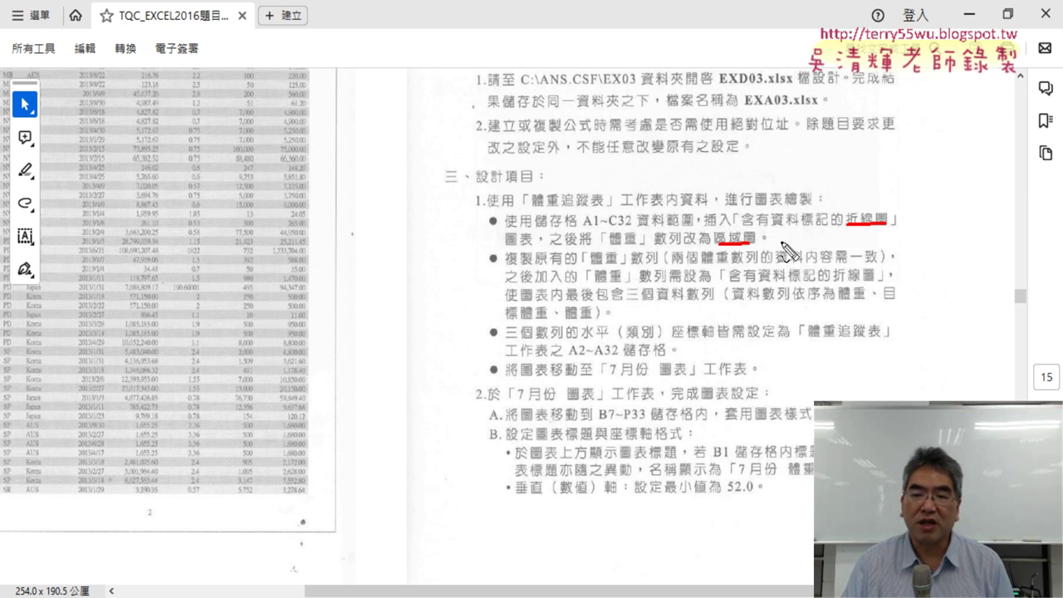
pyautogui.moveTo(857, 233)
pyautogui.mouseDown()
pyautogui.moveTo(777, 240)
pyautogui.moveTo(789, 247)
pyautogui.mouseUp()
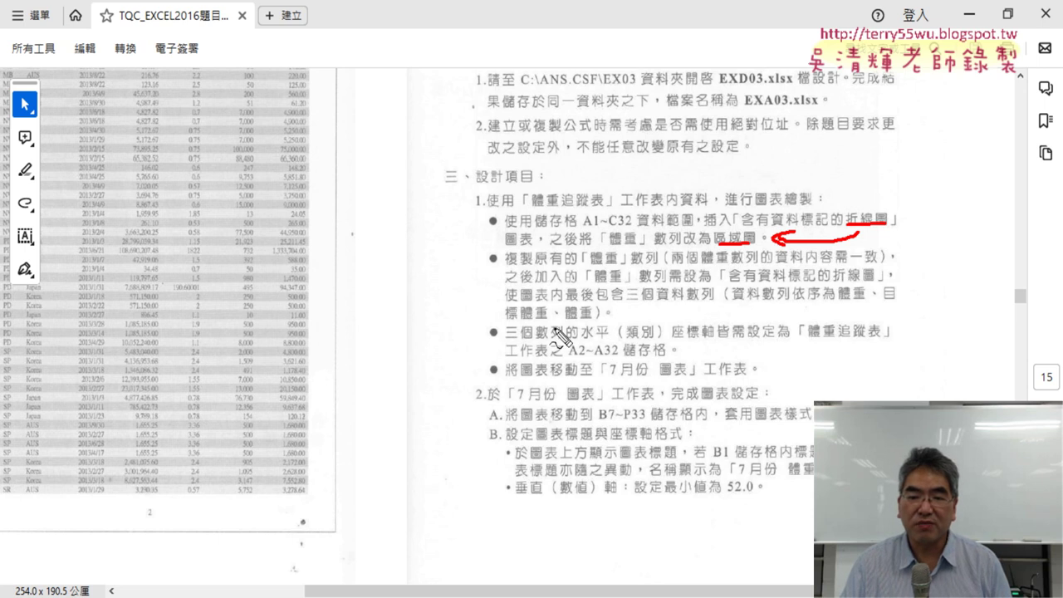
pyautogui.moveTo(668, 374)
pyautogui.mouseDown()
pyautogui.moveTo(917, 285)
pyautogui.moveTo(686, 373)
pyautogui.mouseUp()
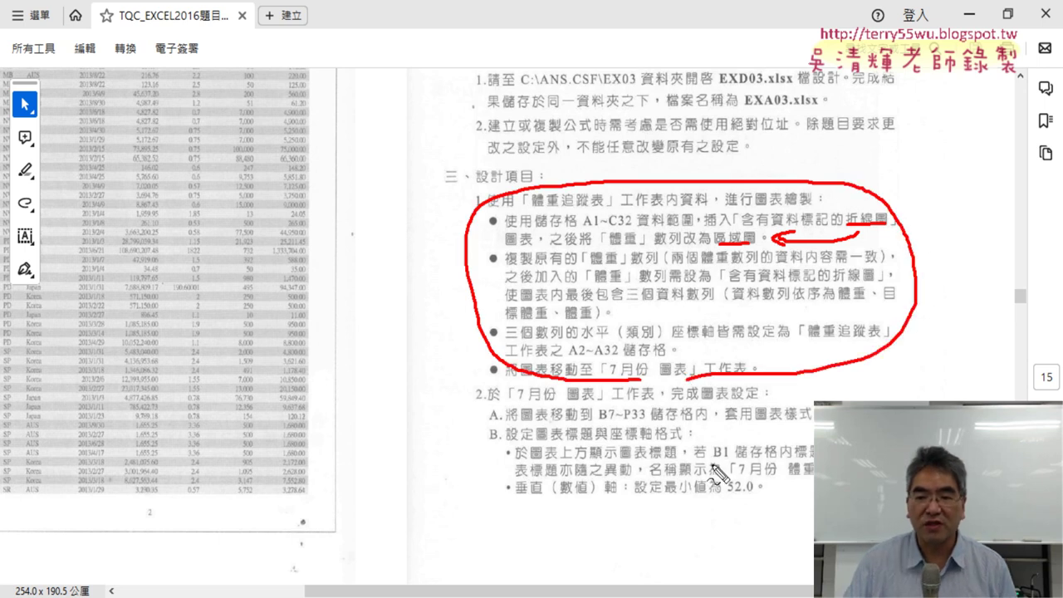